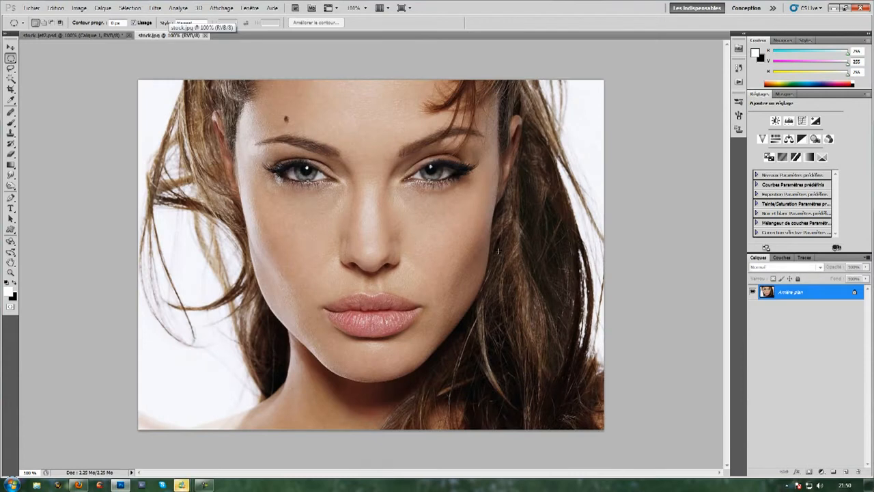
Duplicate the background layer and remove the mole on the forehead by patching it with nearby clean skin
key("ctrl+j")
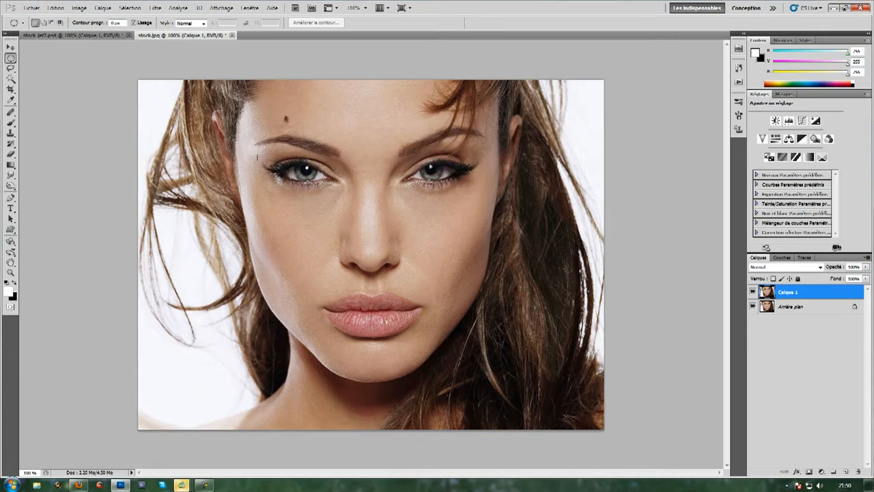
left_click(10, 111)
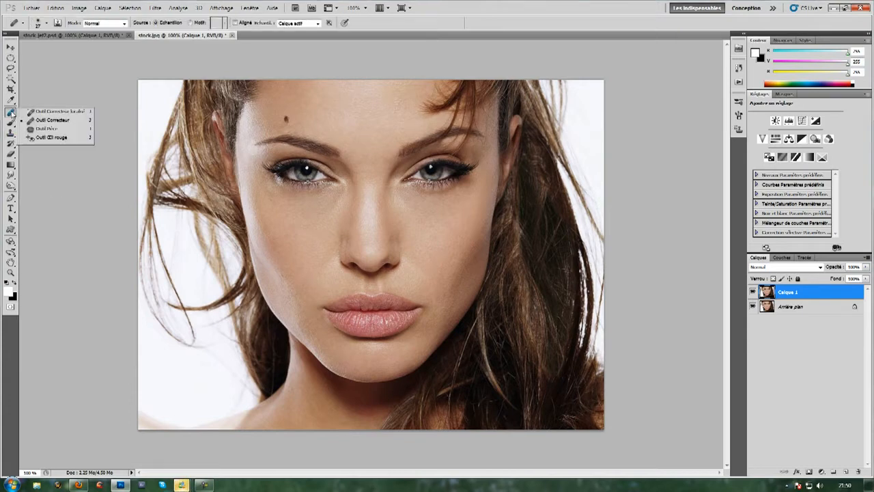
left_click(48, 129)
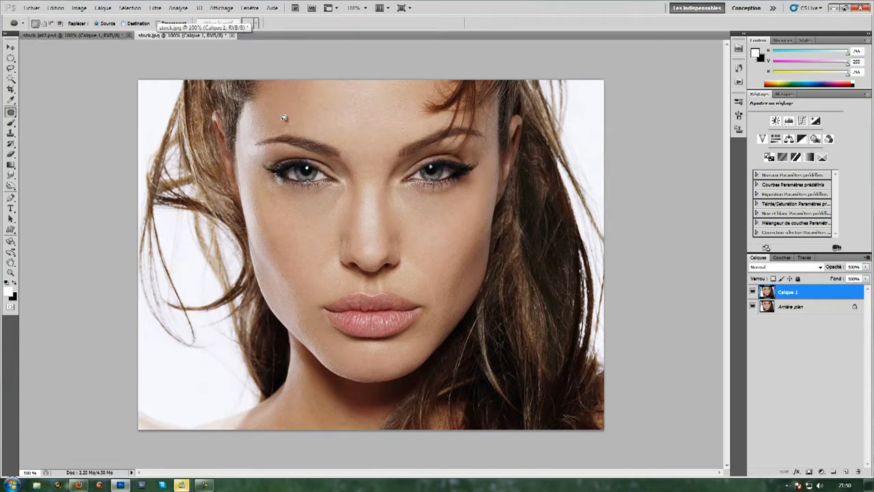
left_click_drag(287, 121, 322, 129)
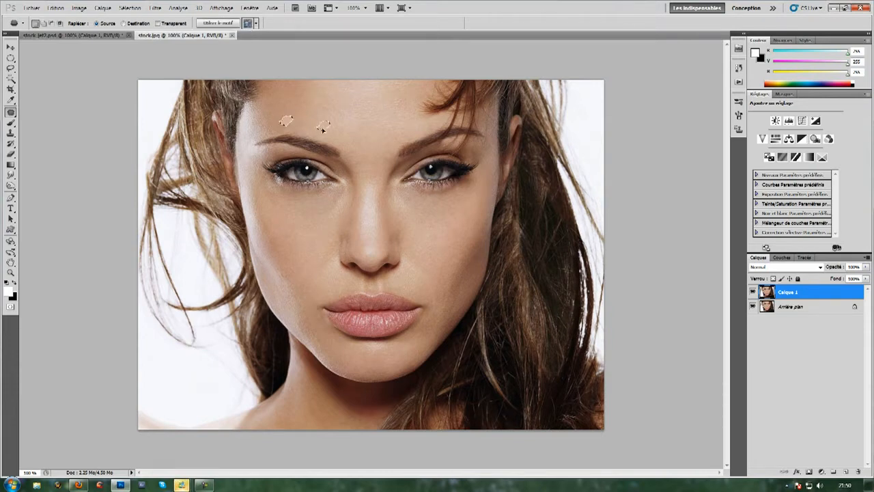
key("ctrl+d")
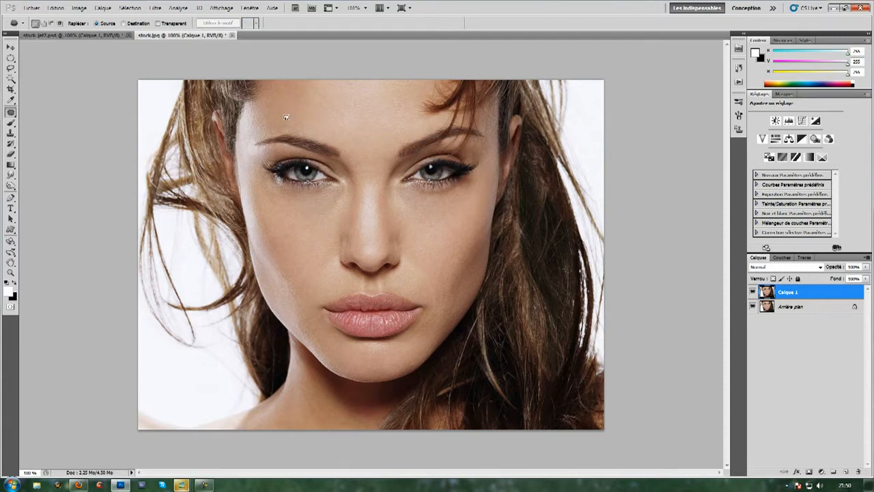
left_click_drag(287, 116, 309, 119)
key("ctrl+d")
Patch out the hair strands falling over the forehead and eyebrow with clean skin from the middle of the forehead
mouse_move(450, 150)
left_mouse_down()
mouse_move(477, 135)
mouse_move(491, 82)
mouse_move(463, 73)
mouse_move(444, 86)
mouse_move(435, 137)
left_mouse_up()
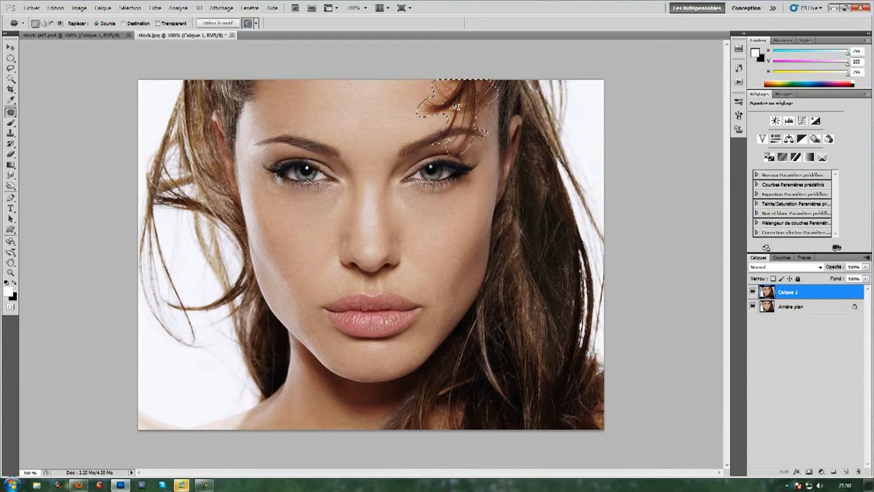
left_click_drag(435, 106, 341, 103)
key("ctrl+d")
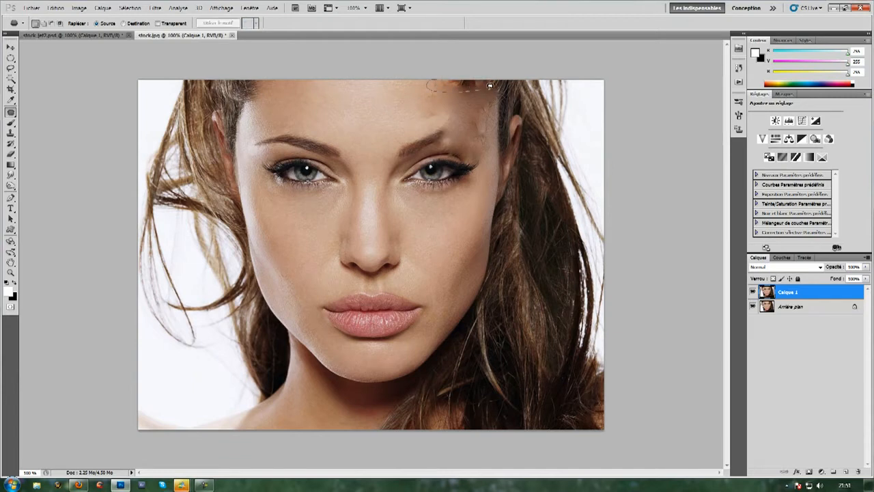
mouse_move(490, 85)
left_mouse_down()
mouse_move(433, 73)
mouse_move(444, 80)
mouse_move(428, 98)
mouse_move(363, 91)
left_mouse_up()
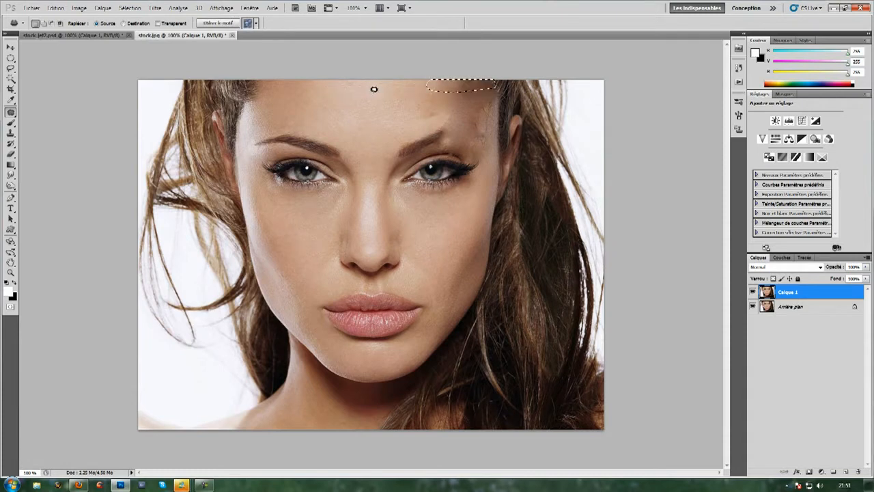
key("ctrl+d")
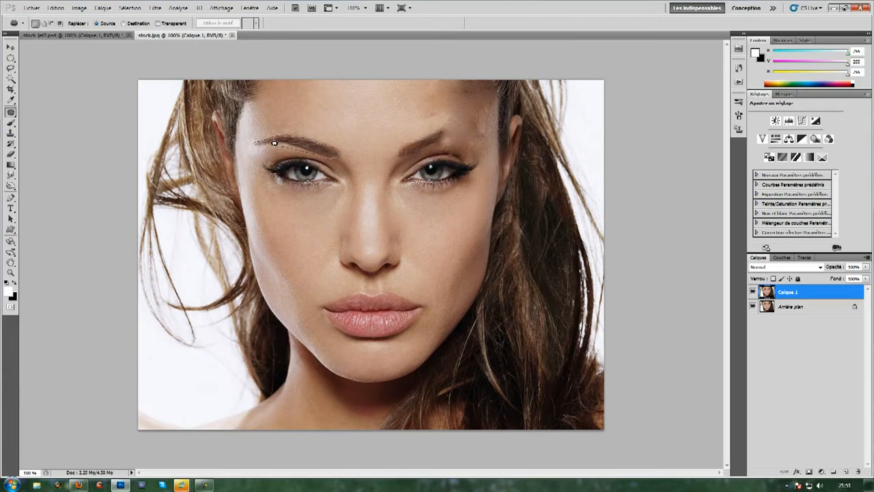
Cover both eyebrows with patches of clean forehead skin
mouse_move(254, 141)
left_mouse_down()
mouse_move(320, 123)
mouse_move(277, 130)
mouse_move(308, 133)
left_mouse_up()
key("ctrl+d")
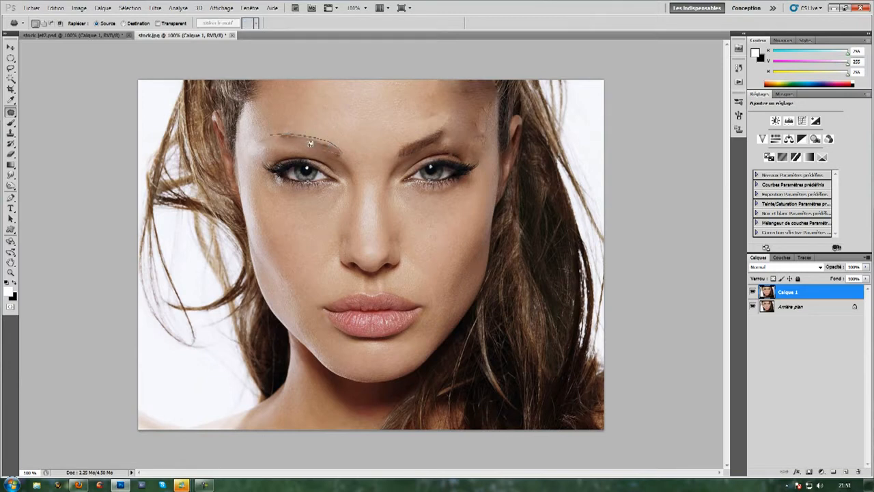
left_click_drag(280, 132, 323, 118)
key("ctrl+d")
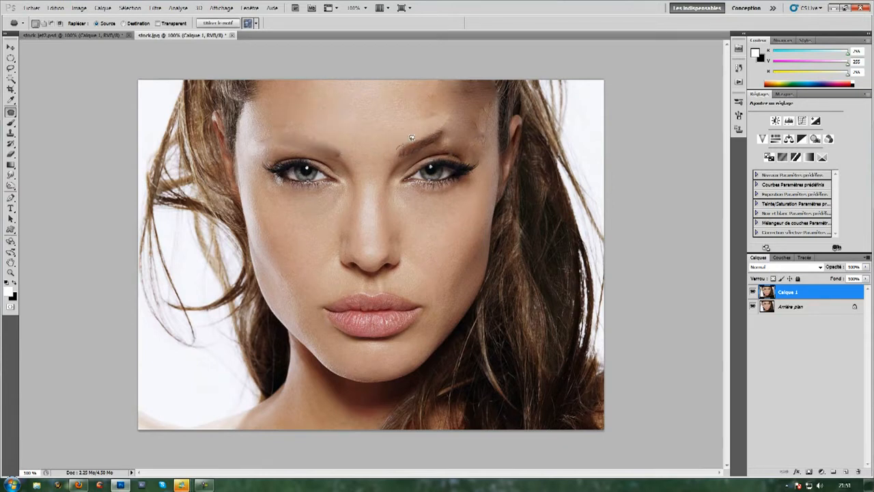
left_click_drag(397, 148, 426, 129)
left_click_drag(393, 152, 381, 128)
key("ctrl+d")
Use the Healing Brush with a forehead skin sample to smooth the traces of the eyebrow on the mole's former side
right_click(10, 112)
left_click(33, 121)
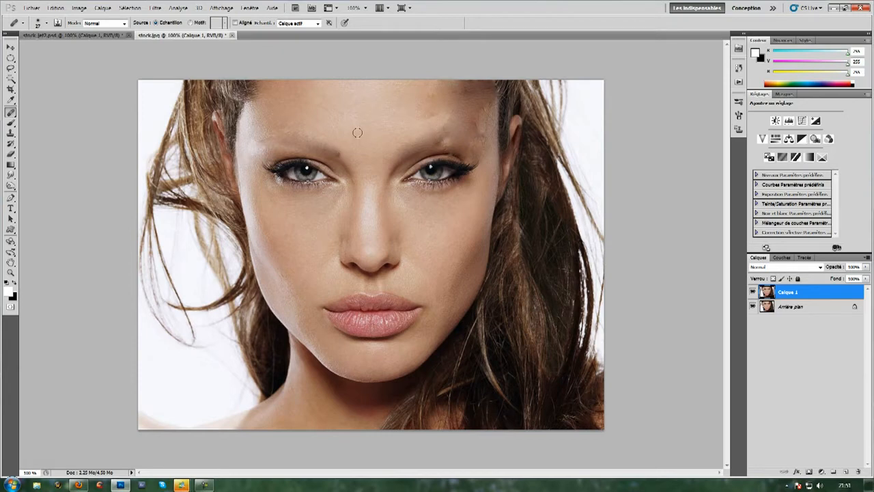
right_click(13, 115)
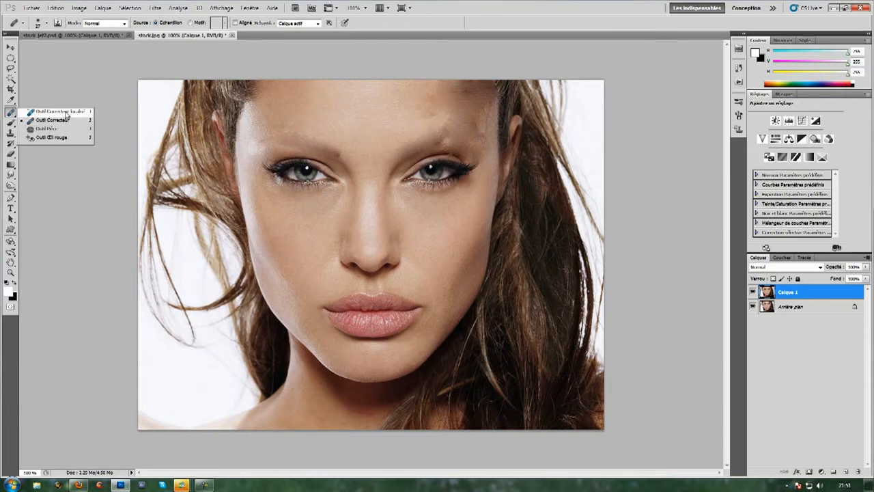
left_click(74, 123)
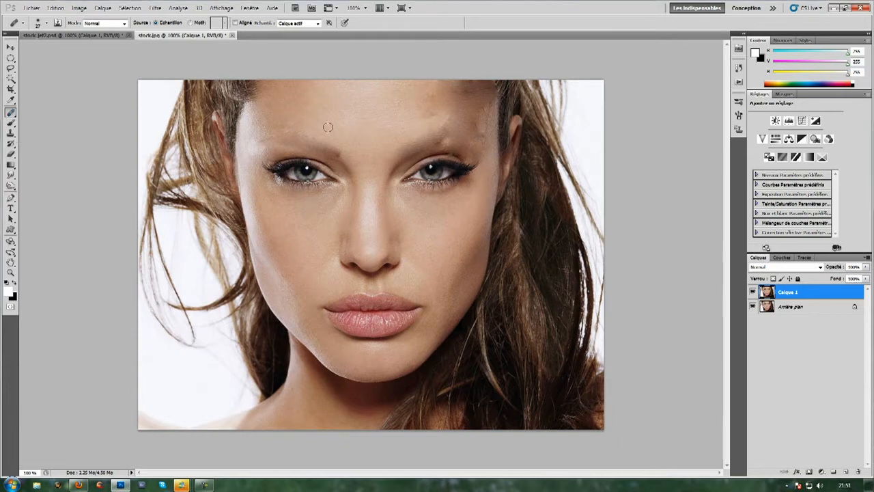
left_click(367, 95, "alt")
mouse_move(267, 135)
left_mouse_down()
mouse_move(301, 133)
mouse_move(338, 156)
mouse_move(312, 138)
left_mouse_up()
left_click_drag(253, 138, 260, 149)
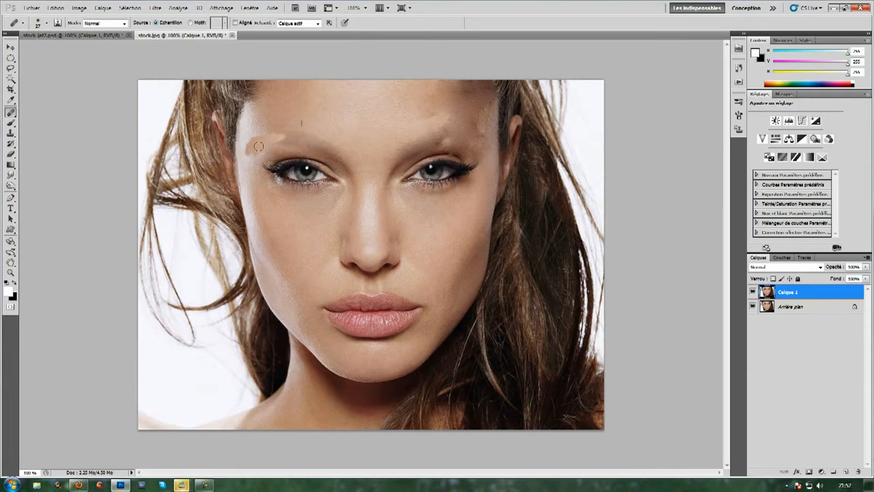
Heal the patch marks where the hair strands were and the adjacent eyebrow remnants, using samples of clean forehead skin
left_click(412, 113, "alt")
left_click_drag(409, 106, 423, 96)
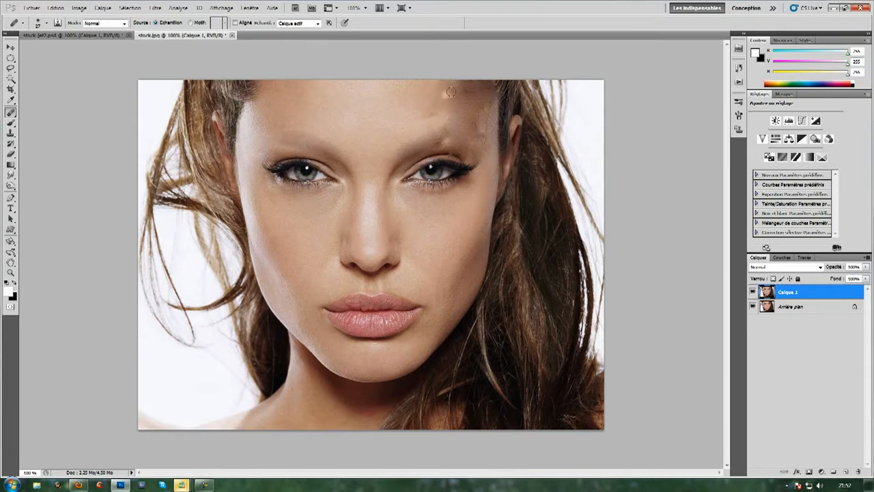
left_click_drag(452, 93, 469, 86)
left_click(372, 108, "alt")
mouse_move(422, 119)
left_mouse_down()
mouse_move(443, 114)
mouse_move(432, 129)
mouse_move(439, 130)
mouse_move(399, 138)
mouse_move(447, 145)
mouse_move(492, 105)
mouse_move(477, 152)
left_mouse_up()
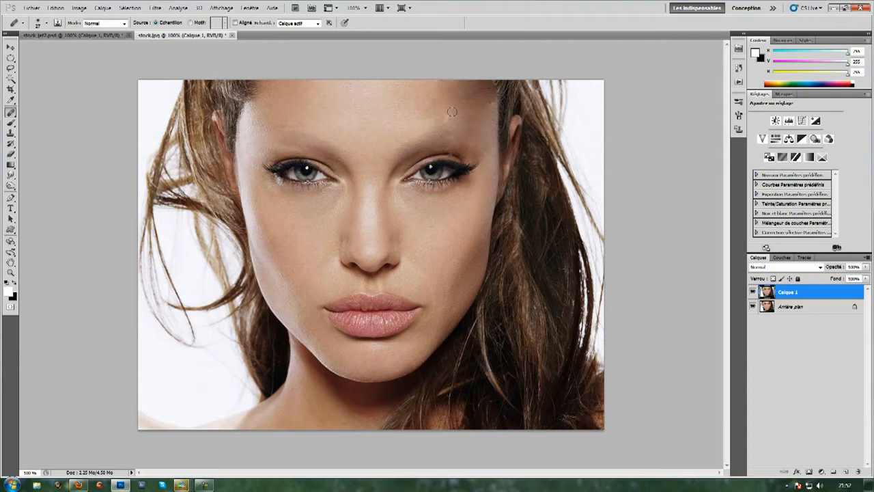
left_click(460, 117)
left_click_drag(442, 121, 450, 120)
left_click_drag(410, 152, 408, 140)
Outline the lips with the Lasso and copy them to a new layer
left_click(11, 69)
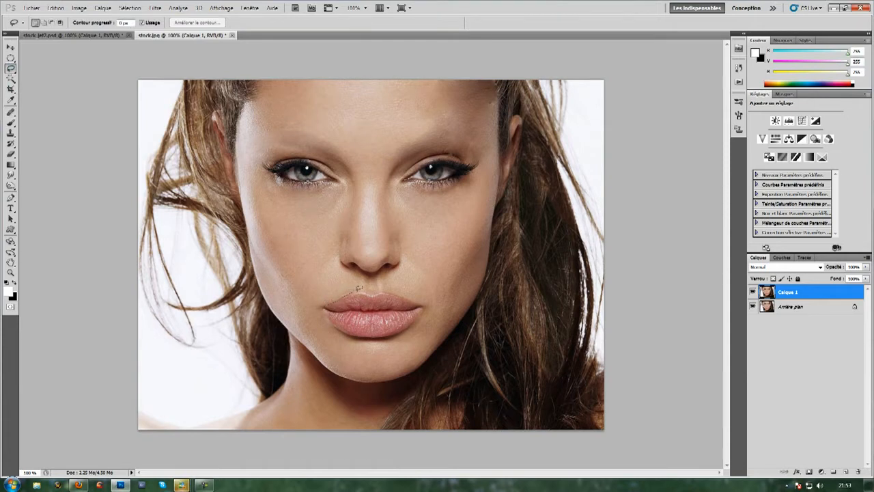
left_click_drag(390, 288, 416, 296)
left_click_drag(407, 330, 389, 336)
left_click_drag(325, 307, 328, 300)
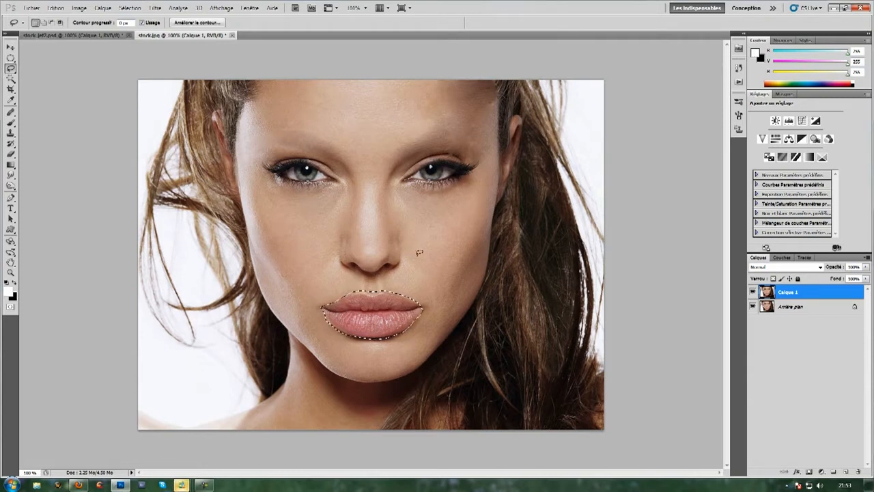
key("ctrl+j")
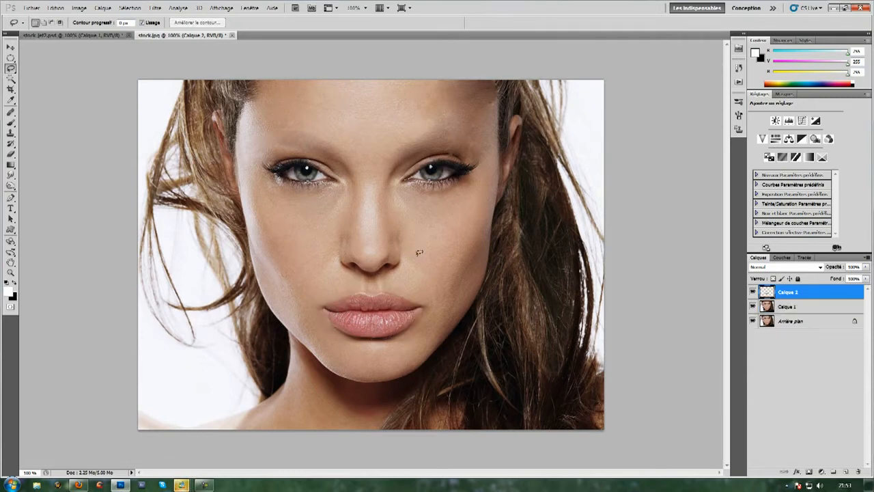
Darken the copied lips with a Hue/Saturation adjustment, setting the lightness to -10
left_click(79, 8)
mouse_move(157, 32)
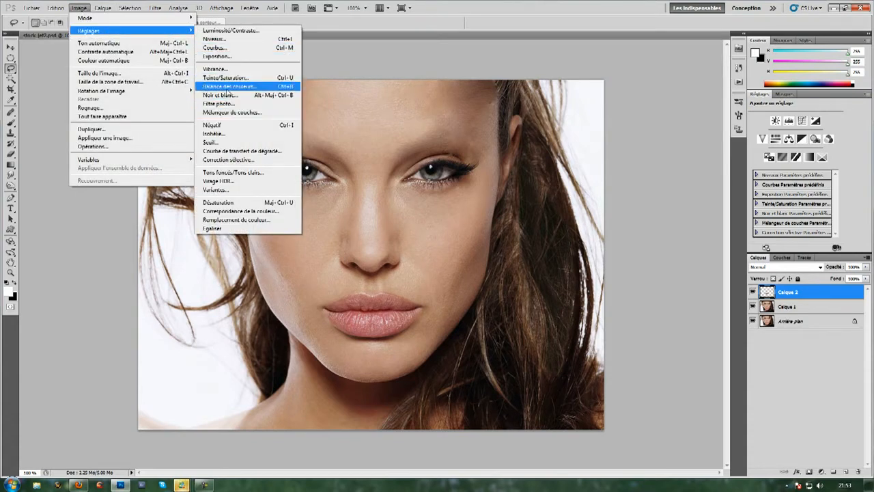
left_click(229, 80)
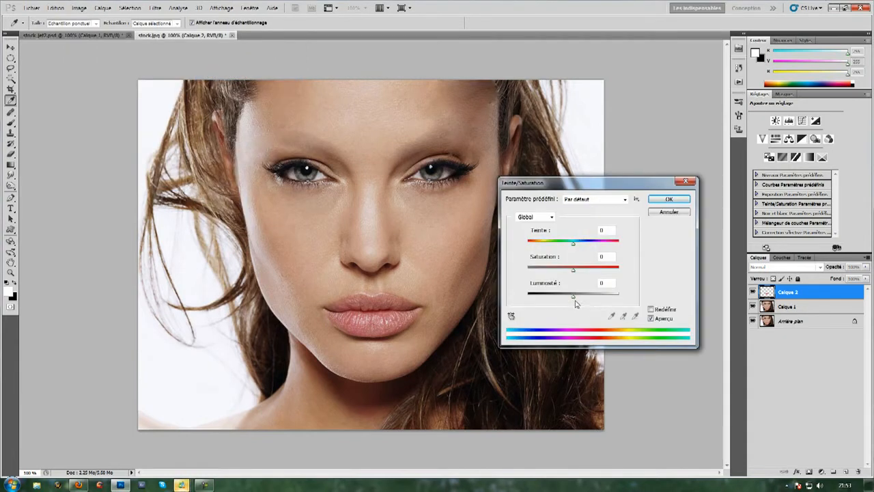
left_click_drag(575, 297, 567, 298)
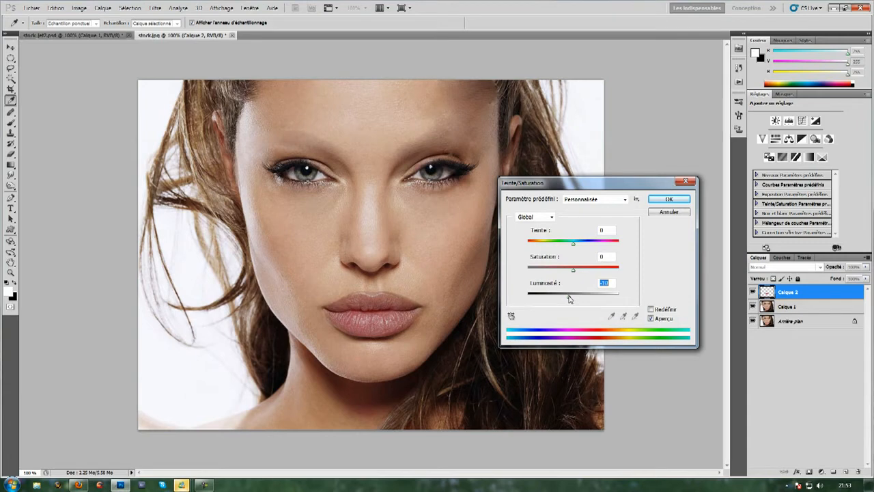
left_click(669, 198)
Erase the darkened skin around the edges of the lips and merge the lip layer into the retouched portrait layer
left_click(11, 153)
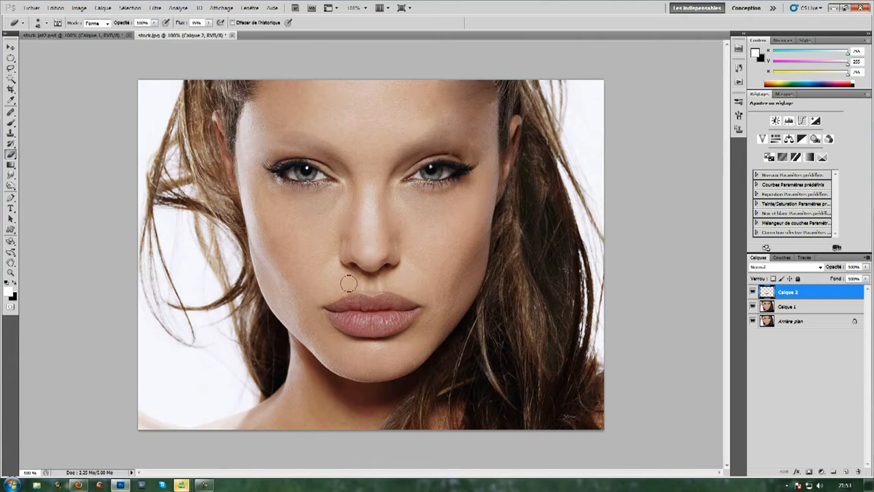
left_click_drag(349, 283, 355, 280)
key("ctrl+e")
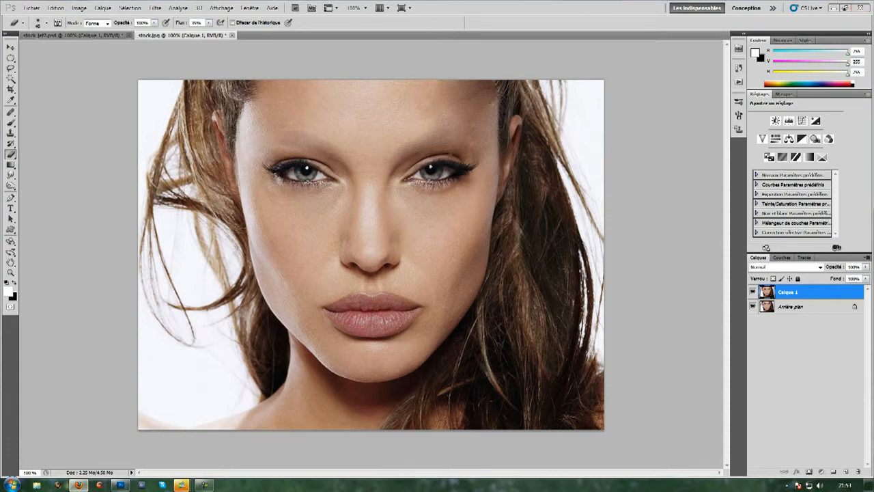
Paste the Avatar poster over the portrait as a reference, move it around to compare the faces, and delete its layer
key("ctrl+v")
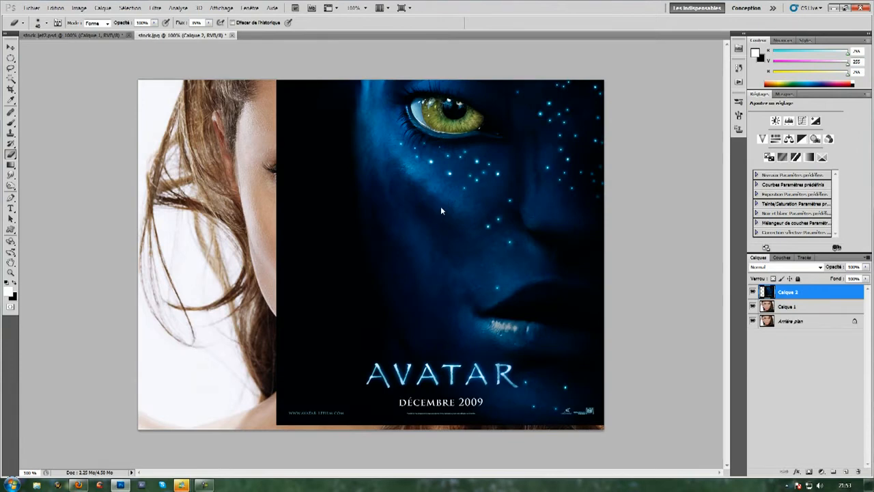
left_click(10, 47)
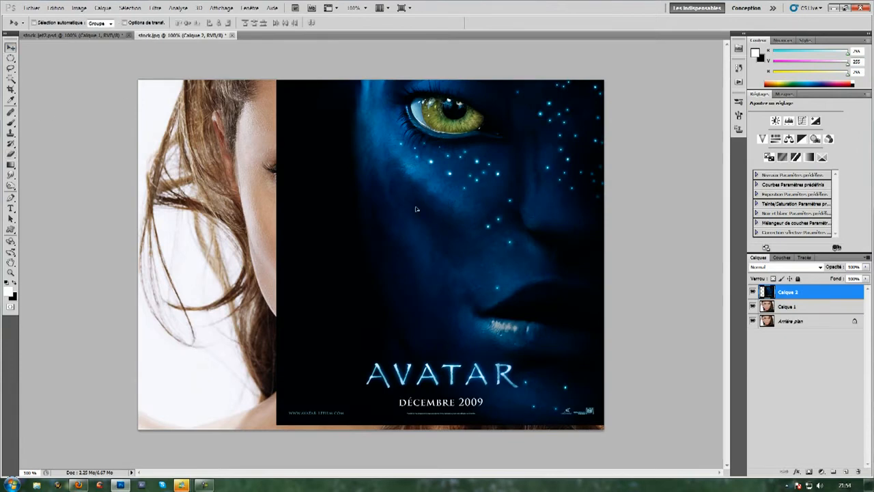
left_click_drag(416, 209, 384, 277)
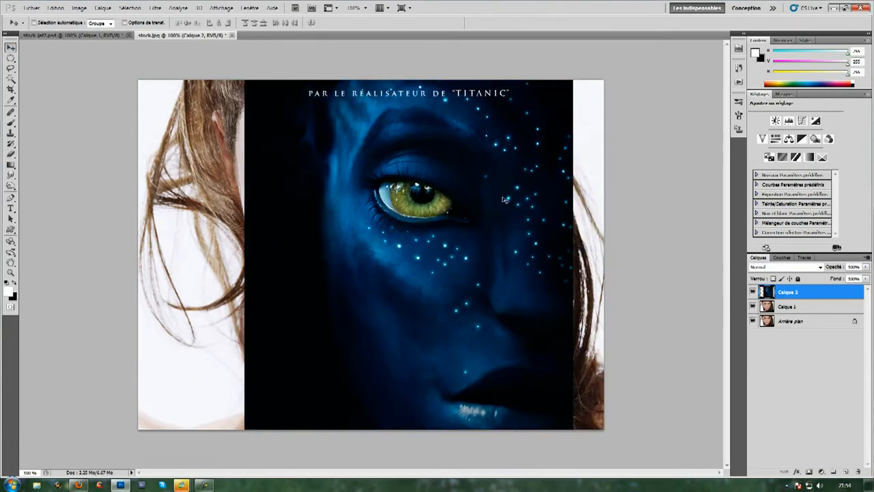
left_click_drag(435, 237, 582, 215)
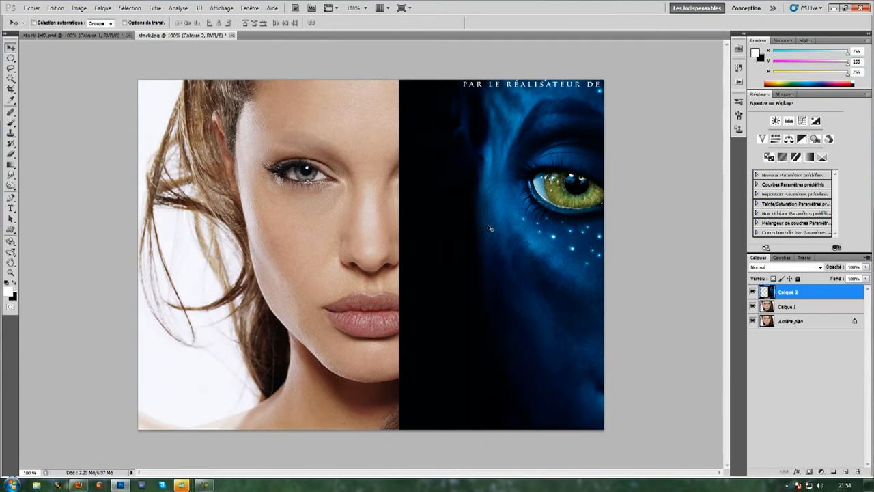
left_click_drag(489, 228, 428, 216)
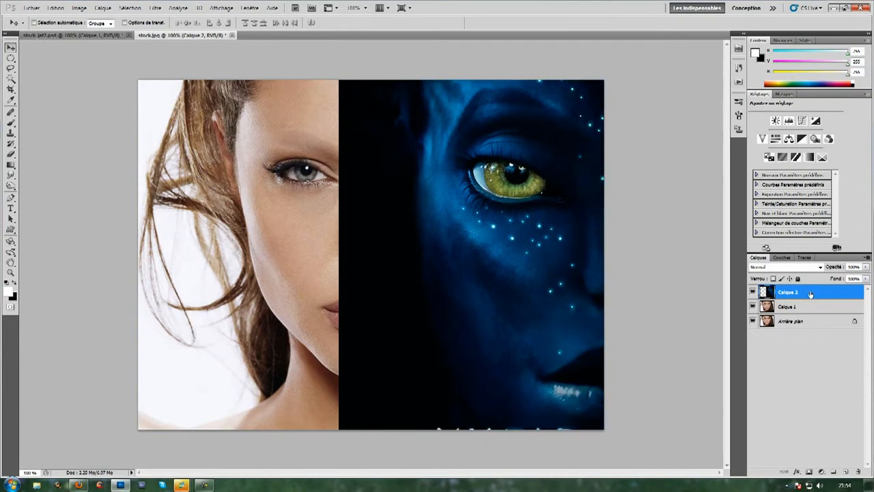
key("Delete")
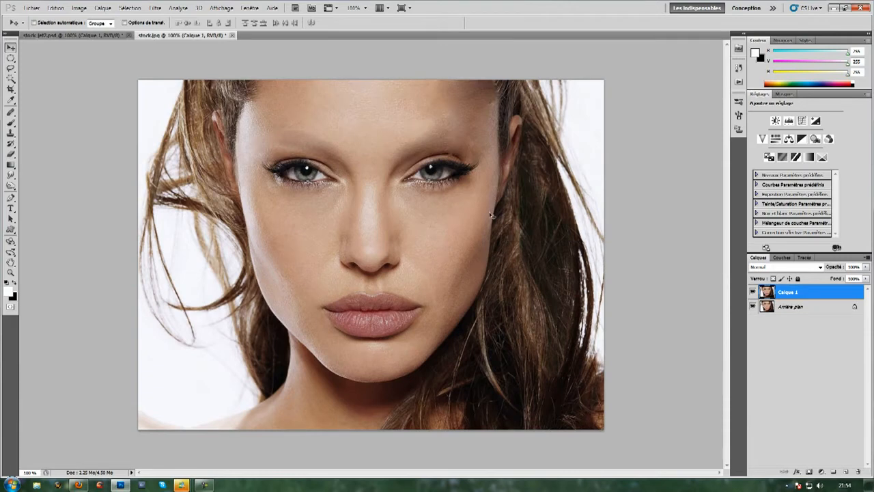
Duplicate the retouched portrait layer and open the copy in the Liquify filter
key("ctrl+j")
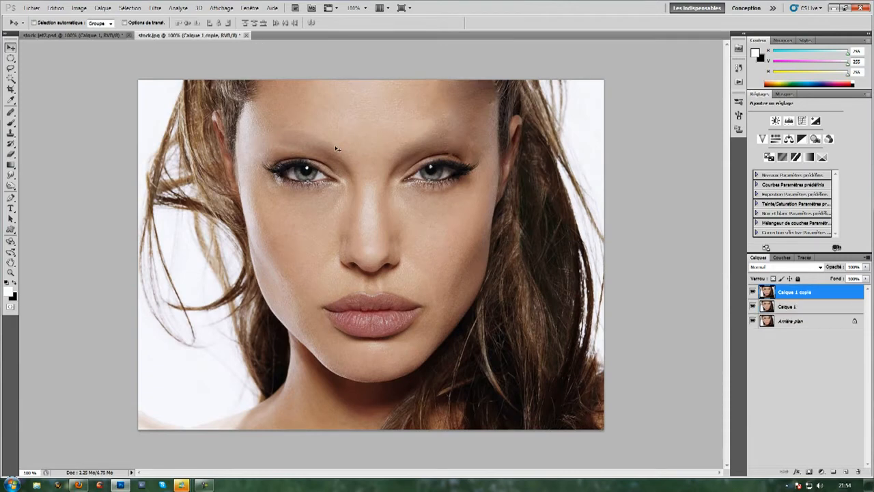
left_click(155, 7)
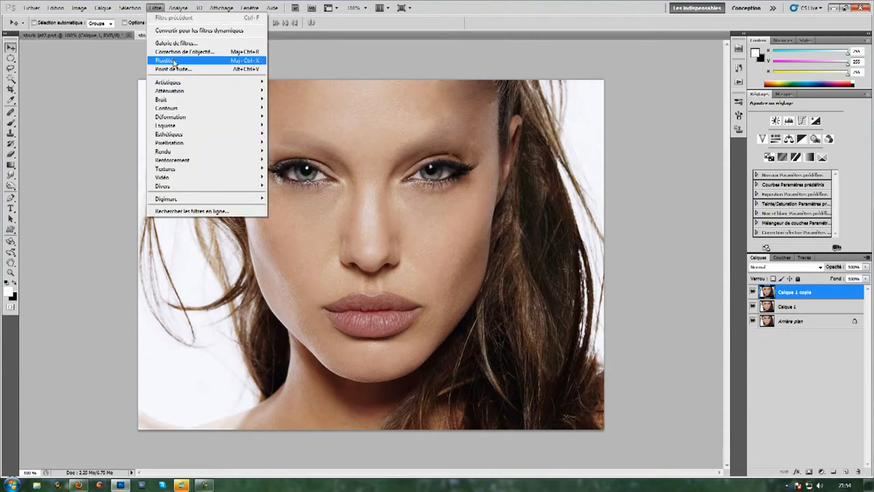
left_click(174, 60)
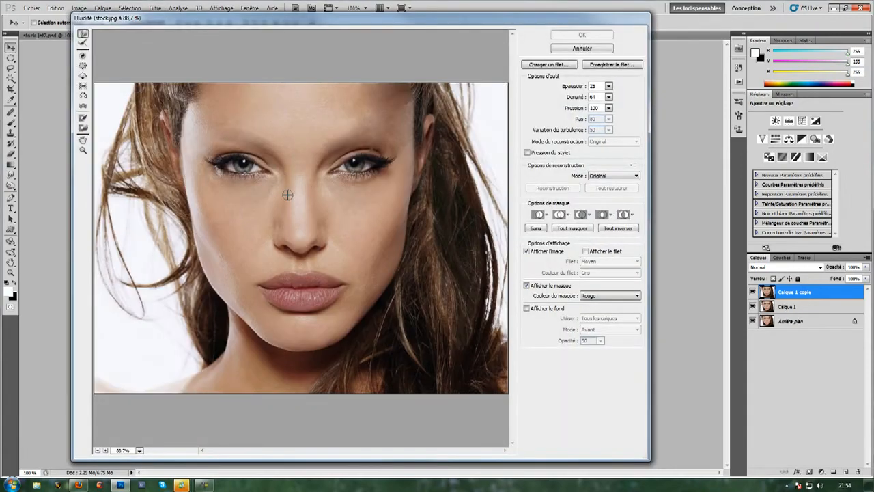
Freeze the forehead, eyes, cheeks and mouth around the nose with a Freeze Mask brush of size 87, leaving only the nose editable
key("ctrl+plus")
key("ctrl+plus")
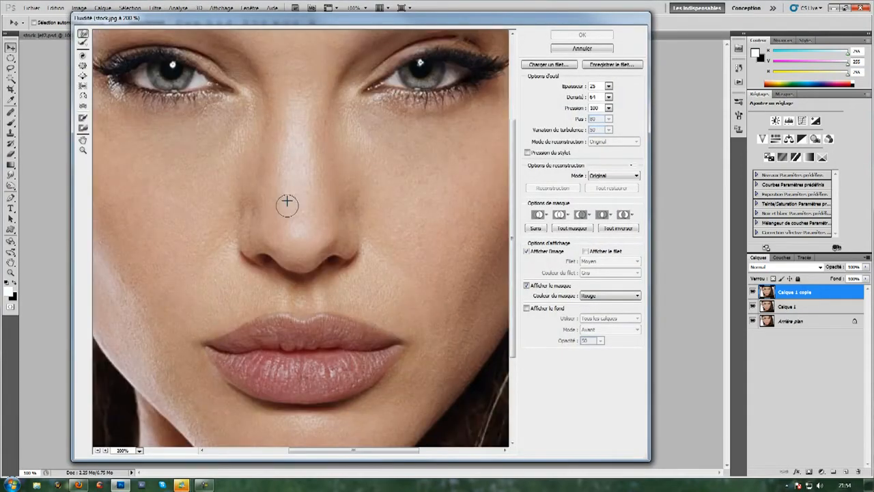
mouse_move(263, 138)
left_mouse_down()
mouse_move(293, 180)
mouse_move(292, 215)
left_mouse_up()
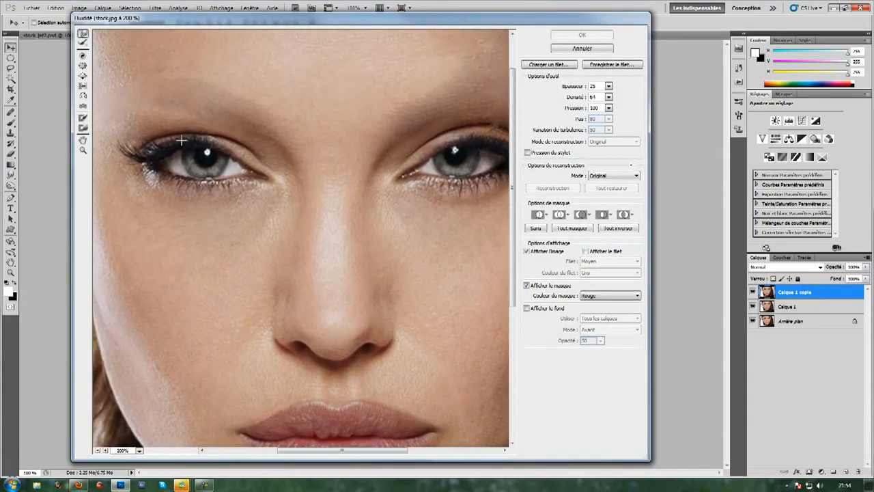
left_click(83, 118)
mouse_move(223, 157)
left_mouse_down()
mouse_move(217, 333)
mouse_move(231, 397)
mouse_move(301, 412)
mouse_move(456, 403)
mouse_move(472, 378)
mouse_move(480, 209)
mouse_move(469, 124)
mouse_move(372, 112)
mouse_move(239, 127)
left_mouse_up()
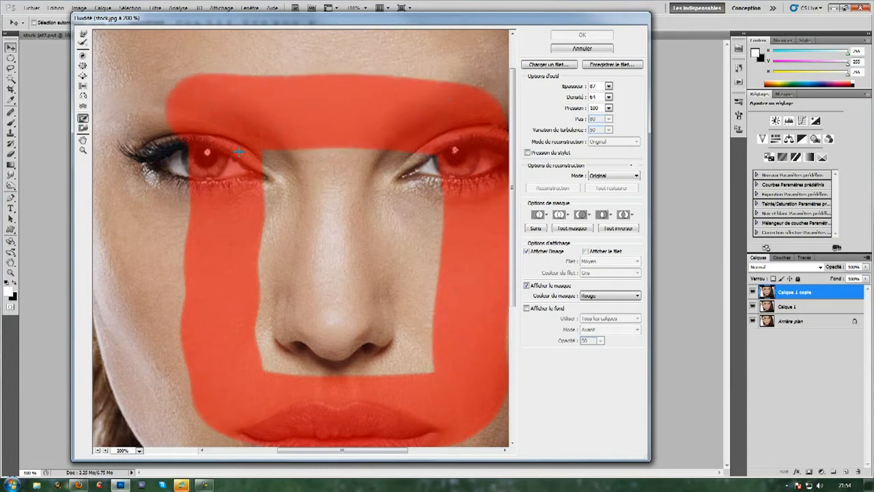
left_click_drag(227, 158, 236, 163)
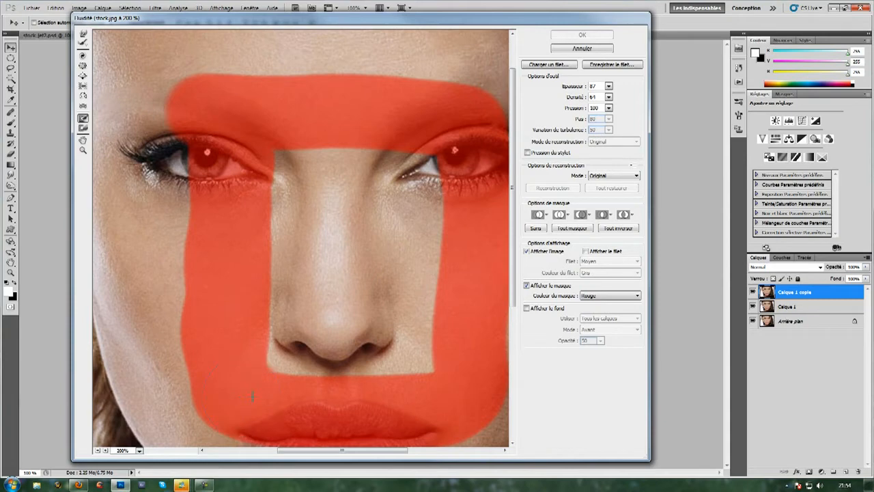
mouse_move(253, 395)
left_mouse_down()
mouse_move(409, 400)
mouse_move(472, 382)
mouse_move(461, 363)
mouse_move(463, 192)
mouse_move(452, 144)
mouse_move(413, 149)
mouse_move(428, 352)
left_mouse_up()
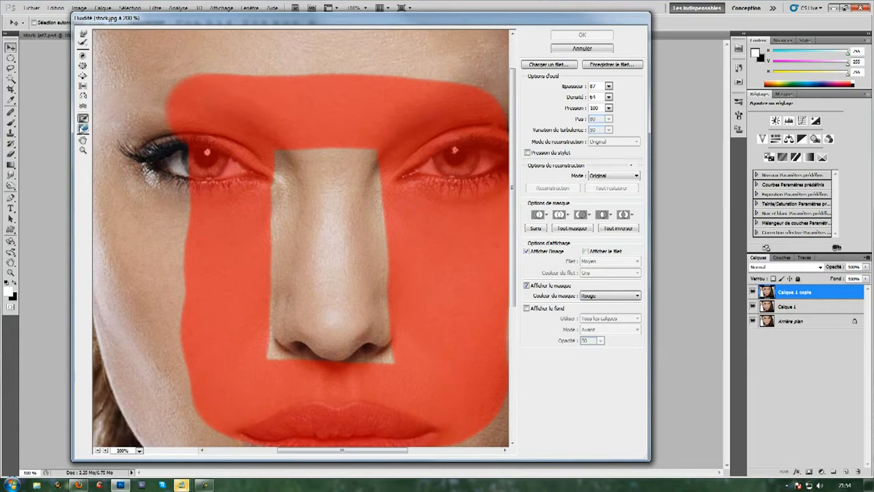
Thaw the mask along the right side of the nose and repaint its edge to follow the nose more closely
left_click(82, 128)
mouse_move(357, 317)
left_mouse_down()
mouse_move(374, 191)
mouse_move(375, 321)
mouse_move(405, 335)
mouse_move(410, 310)
left_mouse_up()
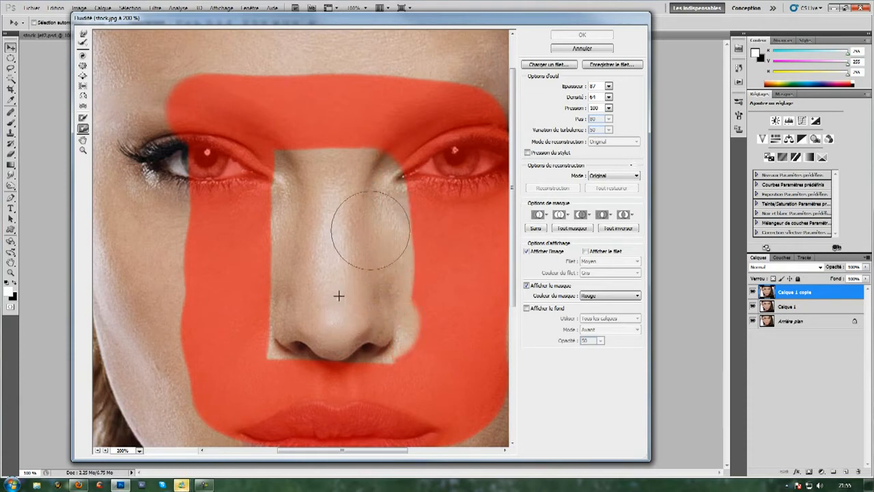
left_click(83, 118)
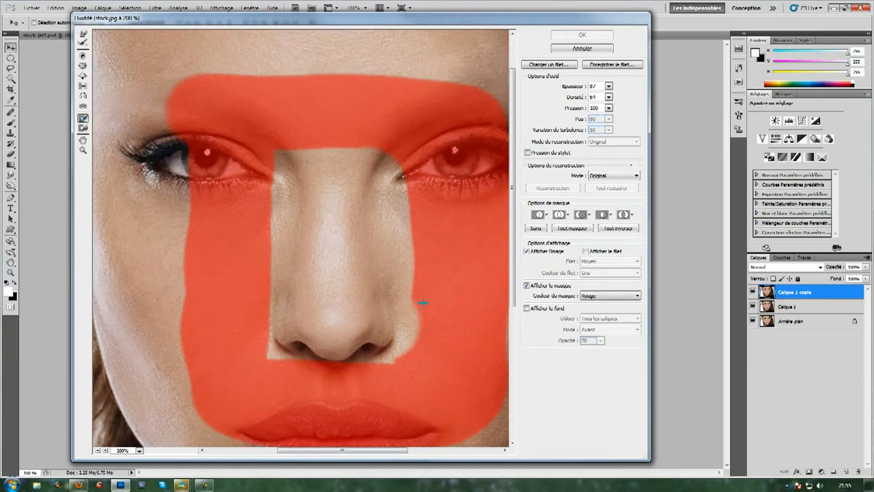
mouse_move(437, 352)
left_mouse_down()
mouse_move(434, 151)
mouse_move(430, 185)
left_mouse_up()
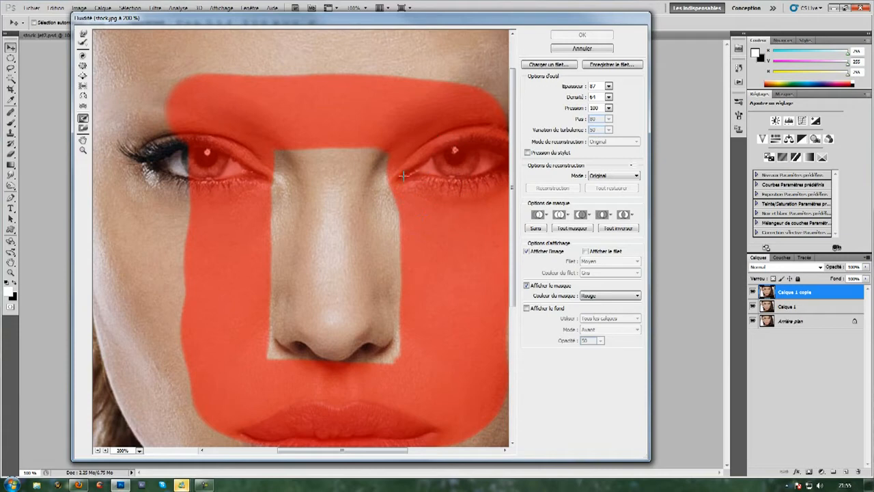
mouse_move(412, 197)
left_mouse_down()
mouse_move(426, 218)
mouse_move(425, 357)
left_mouse_up()
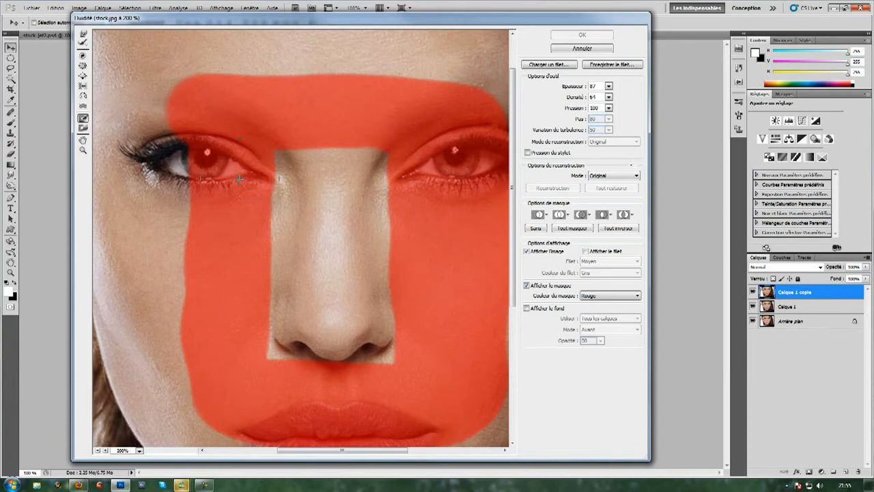
Push both nostrils downward with a Forward Warp brush of size 57 to square off the nose tip
left_click(83, 34)
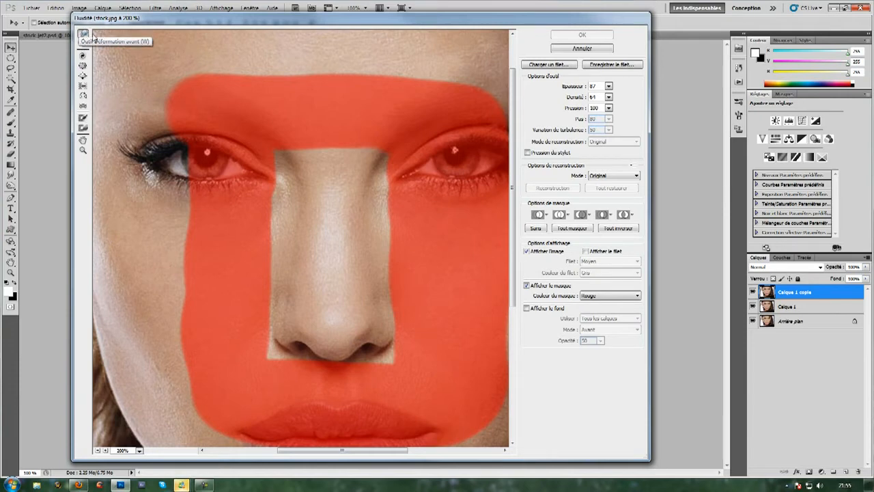
left_click_drag(576, 90, 568, 89)
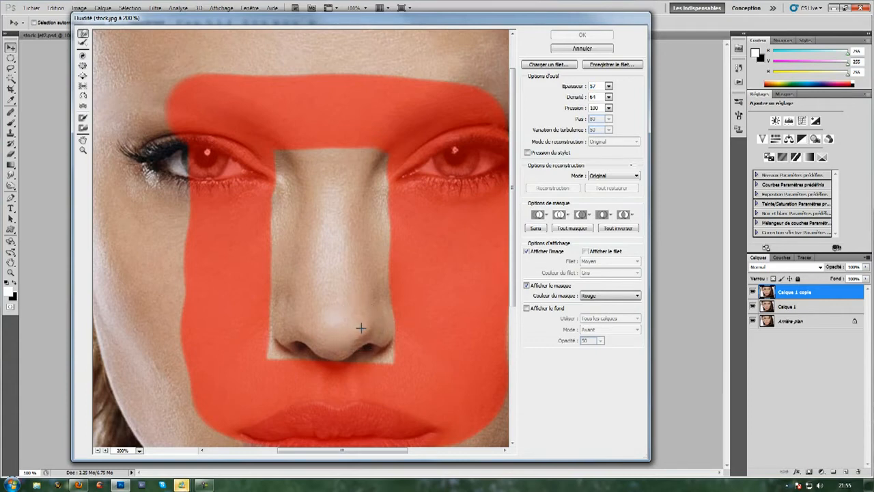
mouse_move(371, 341)
left_mouse_down()
mouse_move(355, 337)
mouse_move(359, 350)
left_mouse_up()
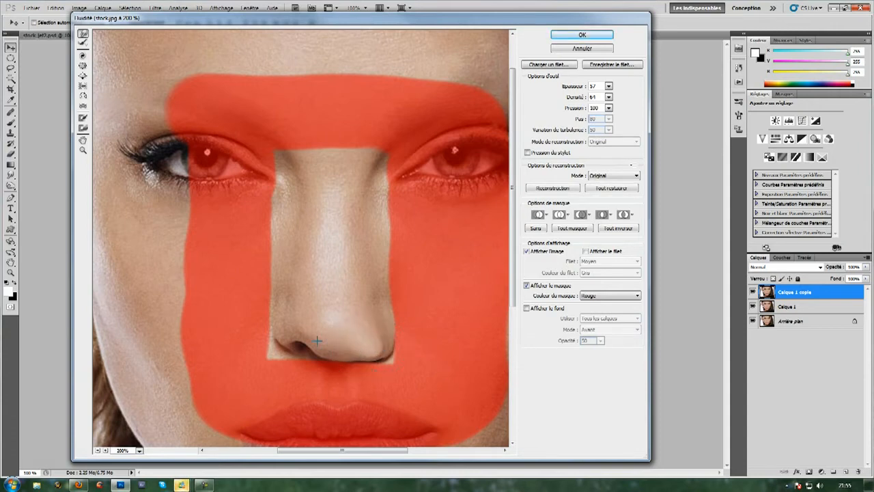
left_click_drag(310, 330, 301, 348)
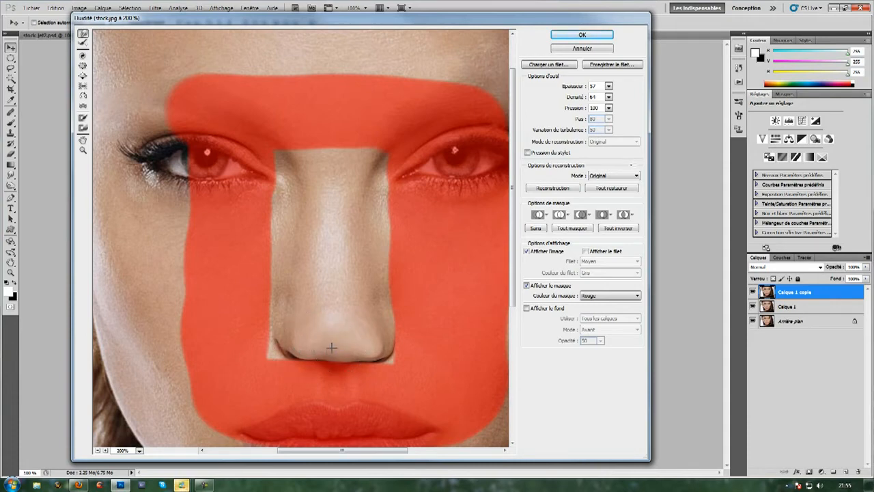
Widen and flatten the nose bridge with a Forward Warp brush of size 61 and apply the Liquify filter
left_click(568, 87)
left_click_drag(329, 345, 329, 350)
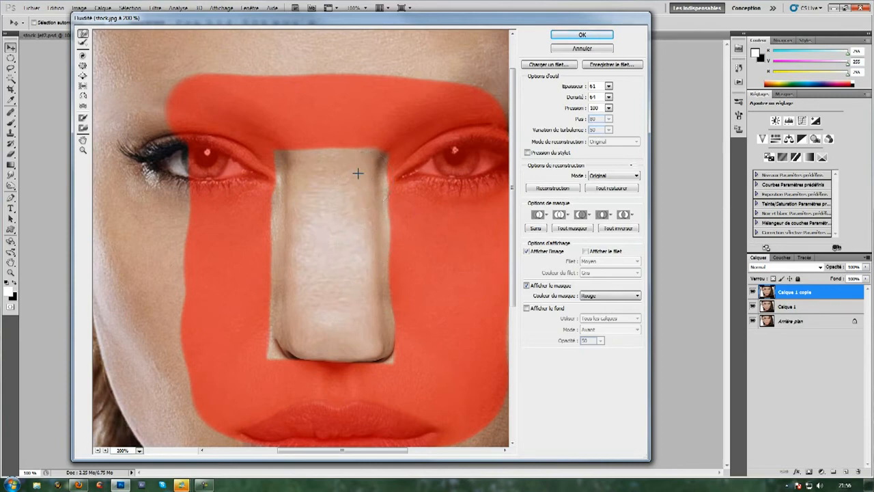
key("ctrl+minus")
key("ctrl+minus")
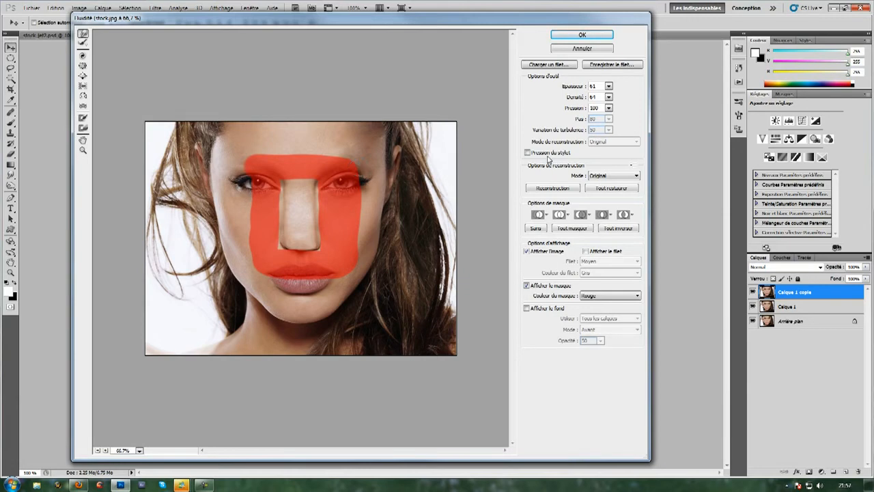
left_click(581, 35)
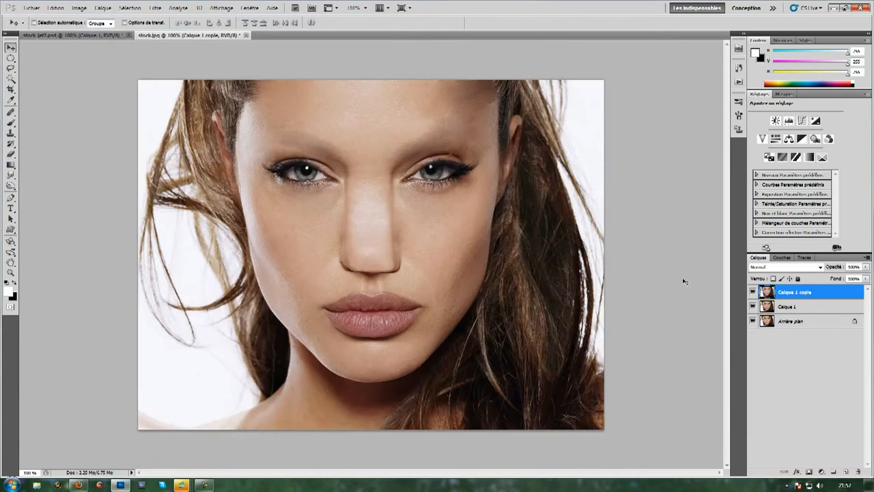
Smooth the stretched skin along the nose bridge with the Healing Brush, sampling clean texture from the cheek on the left
key("ctrl+plus")
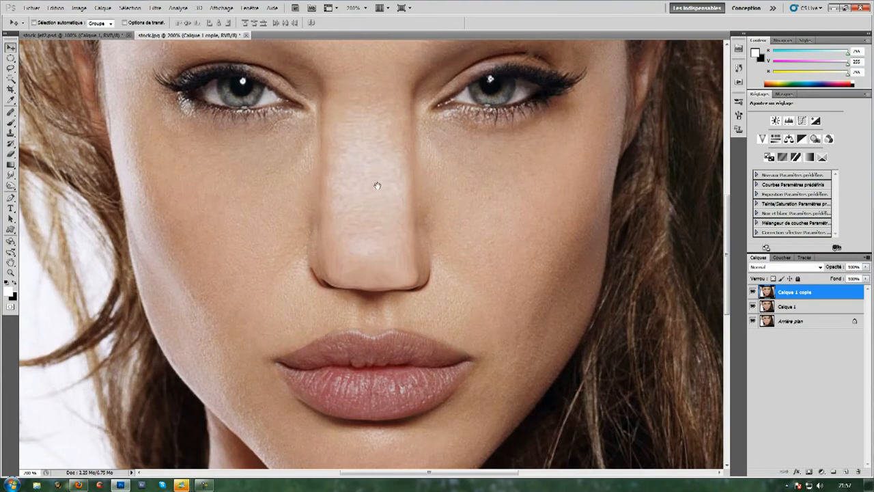
left_click_drag(377, 185, 383, 241)
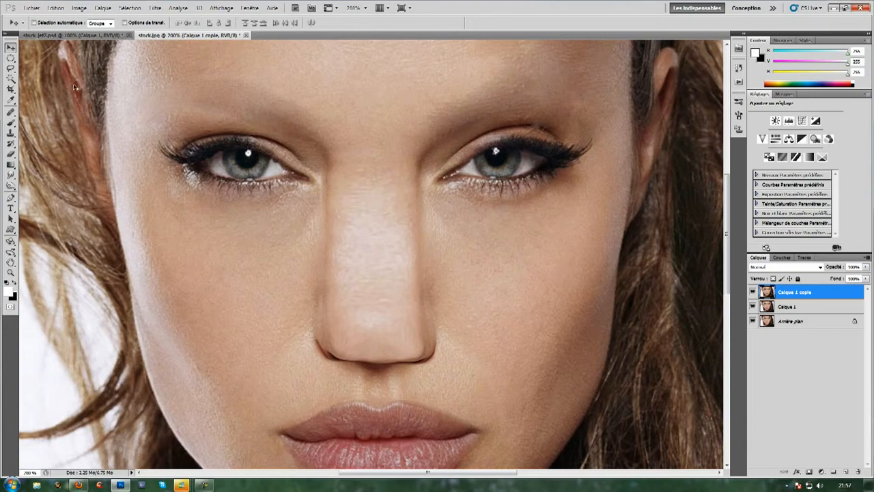
left_click(11, 112)
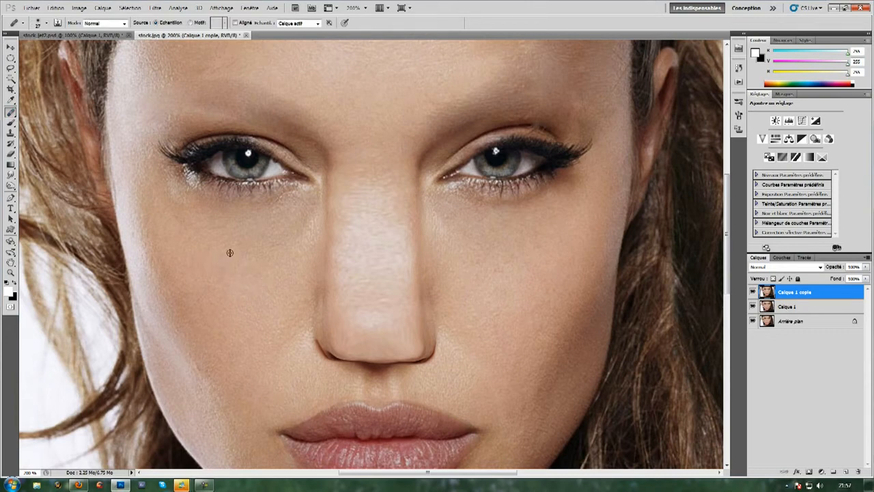
left_click(234, 293, "alt")
mouse_move(345, 180)
left_mouse_down()
mouse_move(359, 196)
mouse_move(368, 187)
mouse_move(369, 199)
mouse_move(358, 204)
mouse_move(365, 197)
mouse_move(374, 230)
mouse_move(351, 195)
mouse_move(353, 226)
mouse_move(370, 206)
mouse_move(368, 271)
left_mouse_up()
left_click(237, 321, "alt")
mouse_move(388, 239)
left_mouse_down()
mouse_move(396, 265)
mouse_move(394, 254)
mouse_move(402, 256)
mouse_move(367, 242)
mouse_move(384, 242)
mouse_move(354, 250)
mouse_move(347, 262)
mouse_move(352, 291)
mouse_move(364, 278)
mouse_move(380, 302)
mouse_move(394, 292)
mouse_move(390, 310)
mouse_move(400, 316)
mouse_move(409, 307)
mouse_move(408, 272)
mouse_move(403, 328)
mouse_move(389, 325)
mouse_move(403, 325)
mouse_move(400, 336)
mouse_move(383, 315)
mouse_move(398, 327)
mouse_move(365, 318)
mouse_move(362, 327)
mouse_move(348, 306)
mouse_move(358, 342)
left_mouse_up()
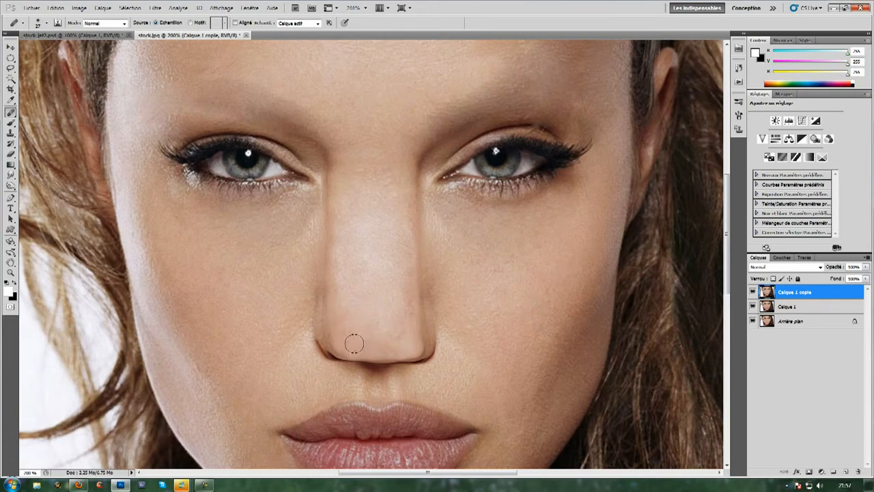
Heal the uneven skin along the lower edge of the nose tip with texture sampled from the right cheek
left_click(570, 372, "alt")
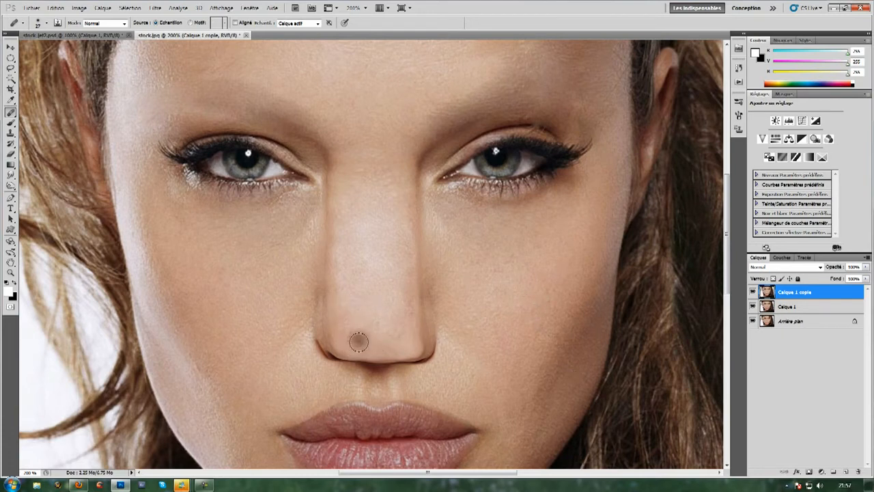
mouse_move(379, 345)
left_mouse_down()
mouse_move(345, 344)
mouse_move(411, 346)
mouse_move(385, 308)
left_mouse_up()
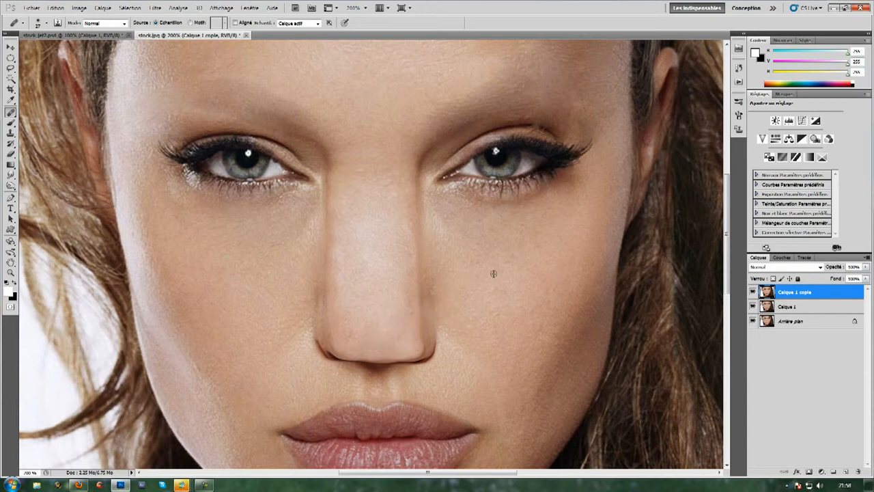
mouse_move(349, 335)
left_mouse_down()
mouse_move(414, 347)
mouse_move(350, 348)
left_mouse_up()
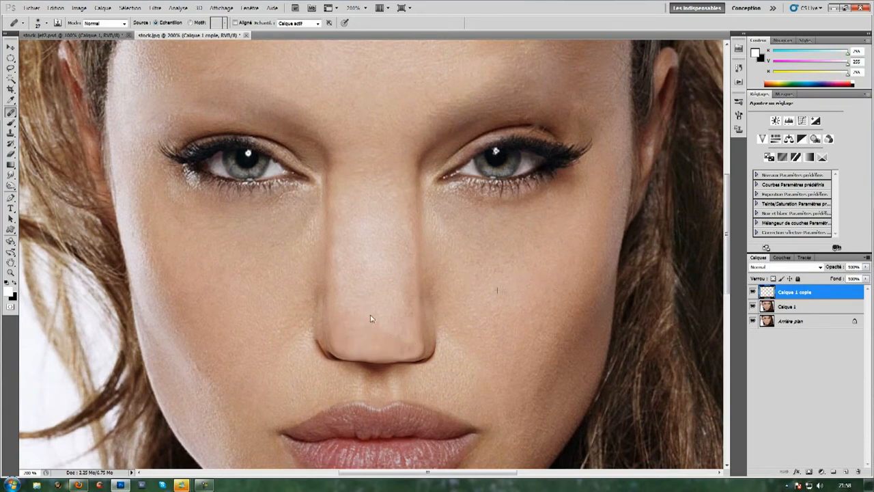
left_click(383, 354)
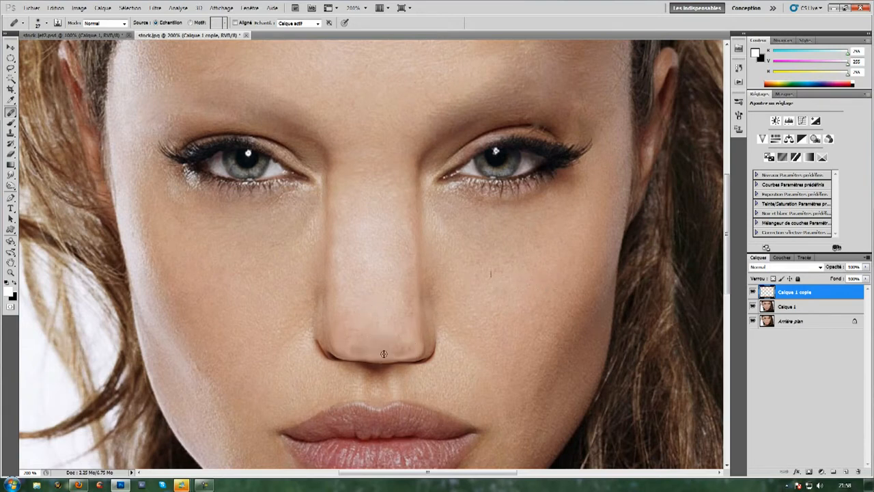
left_click(375, 347)
left_click(375, 354)
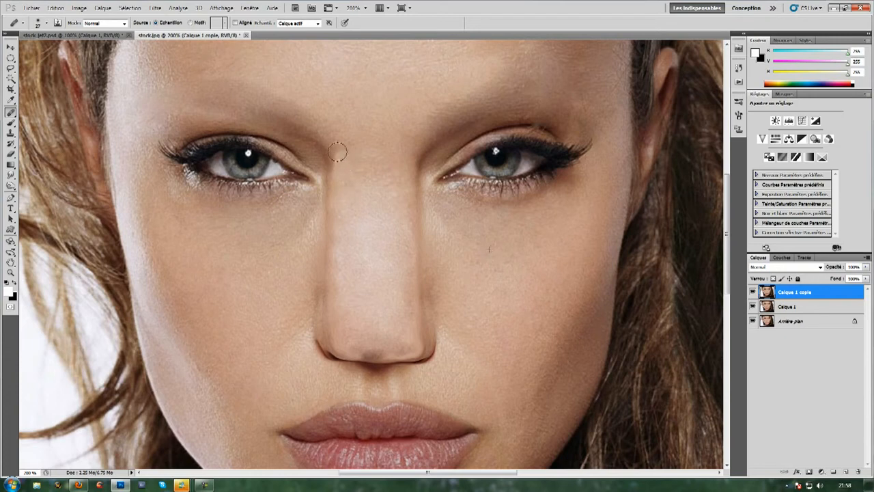
Heal the top of the nose between the eyes, then even out the nose tip with texture sampled from the bridge
left_click_drag(338, 151, 341, 173)
left_click(375, 212)
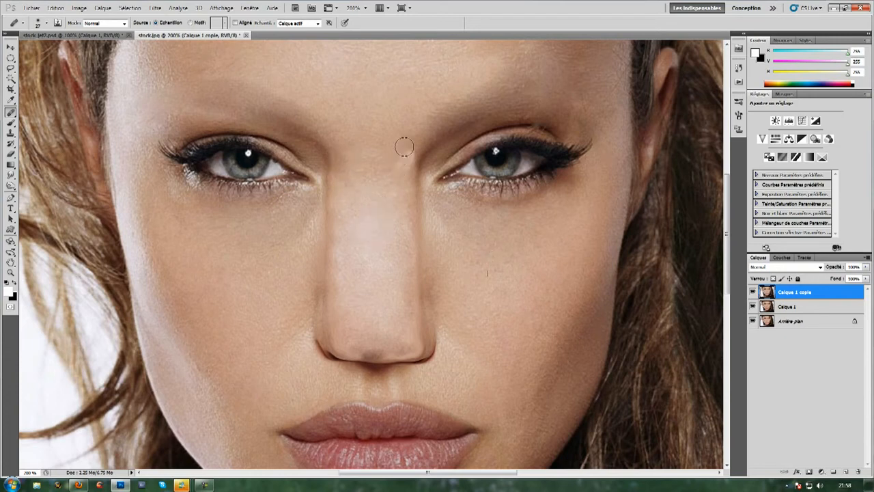
mouse_move(404, 153)
left_mouse_down()
mouse_move(409, 145)
mouse_move(405, 154)
left_mouse_up()
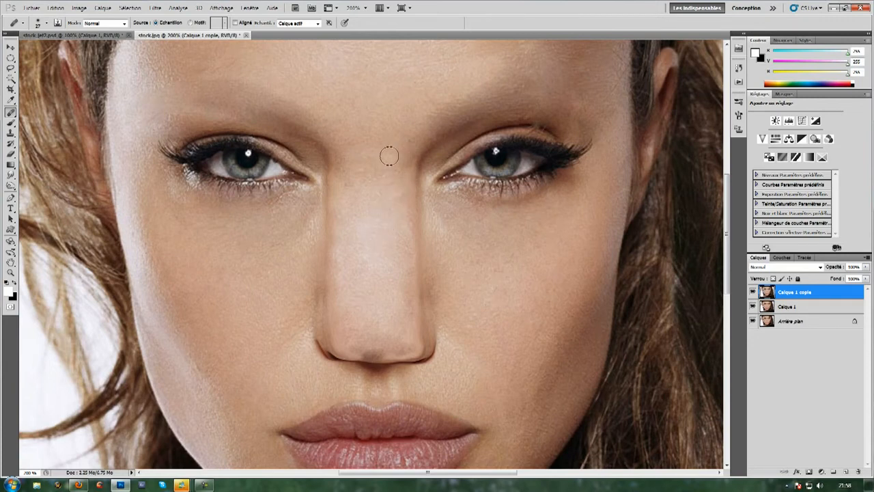
left_click(366, 250, "alt")
left_click_drag(371, 349, 374, 350)
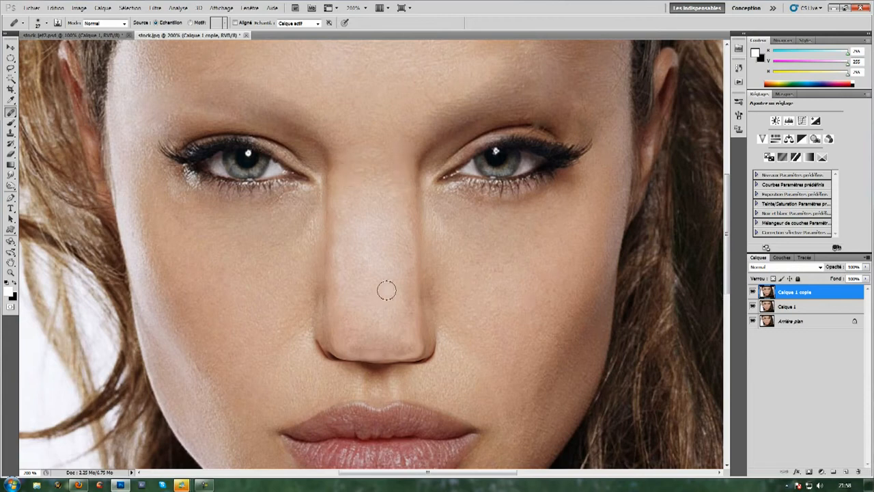
Sample skin below the right eye and heal the remaining patches between the eyes, on the bridge and beside the nose tip
left_click(495, 265, "alt")
mouse_move(358, 157)
left_mouse_down()
mouse_move(338, 162)
mouse_move(346, 176)
mouse_move(373, 160)
mouse_move(388, 168)
mouse_move(410, 141)
mouse_move(402, 193)
mouse_move(381, 183)
left_mouse_up()
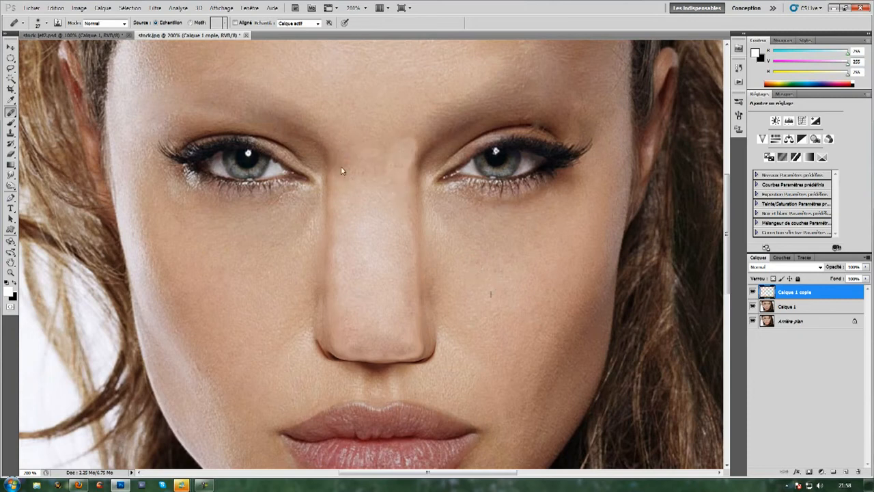
left_click_drag(405, 325, 411, 332)
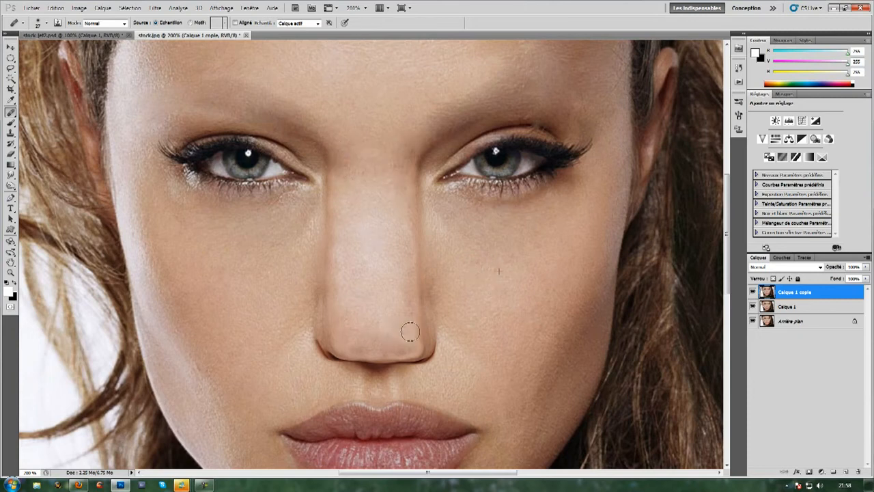
left_click(363, 287)
left_click(350, 251)
key("ctrl+minus")
key("ctrl+minus")
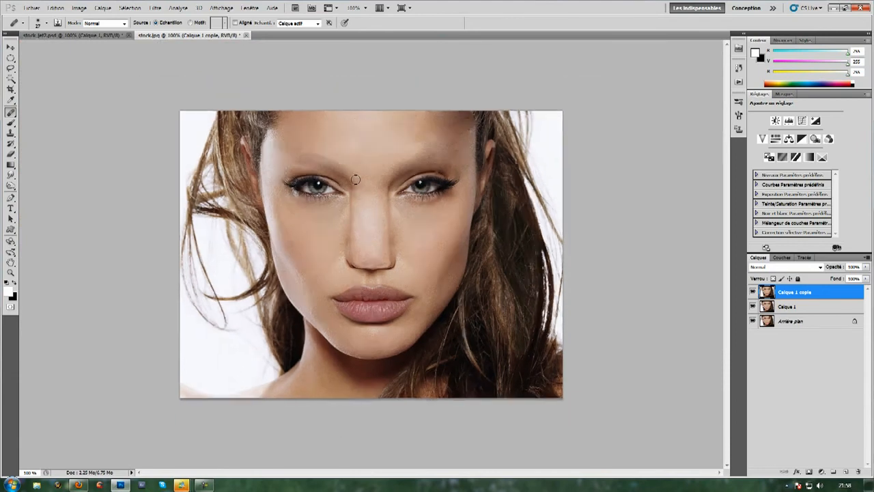
key("ctrl+plus")
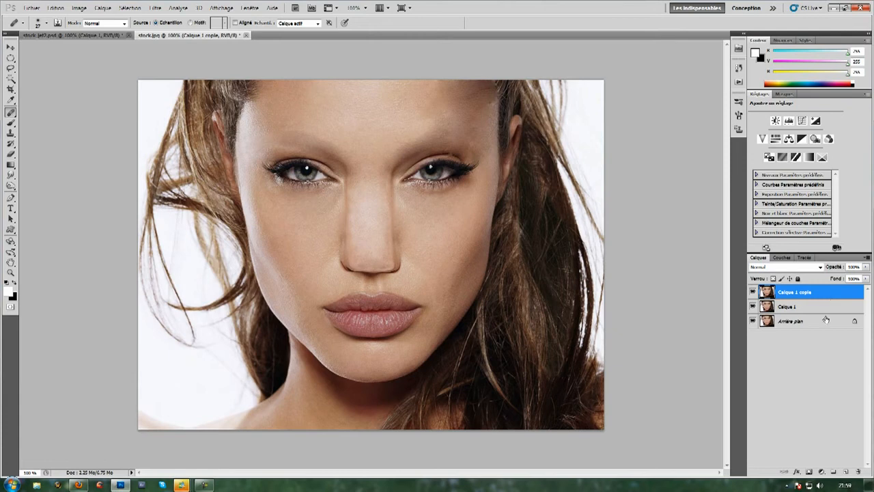
Add an empty layer above the retouched portrait and sample the dark blue 0a4c69 from the Avatar reference image as the foreground colour
left_click(846, 474)
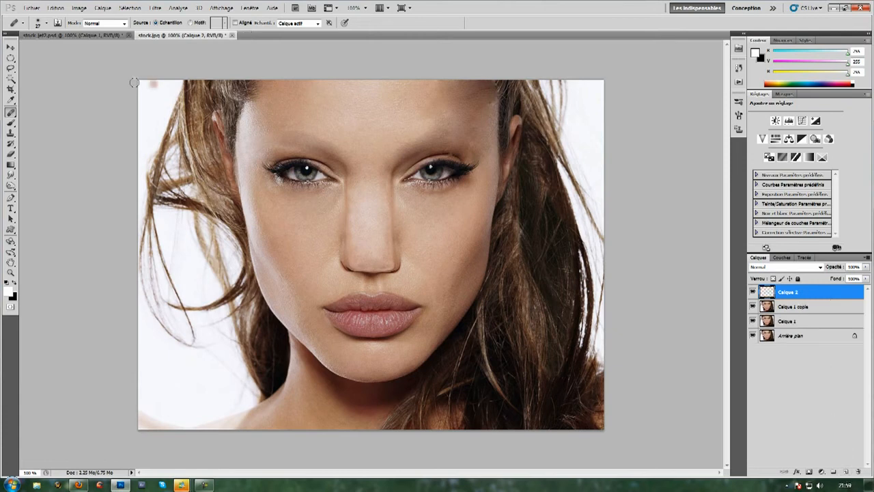
left_click(10, 122)
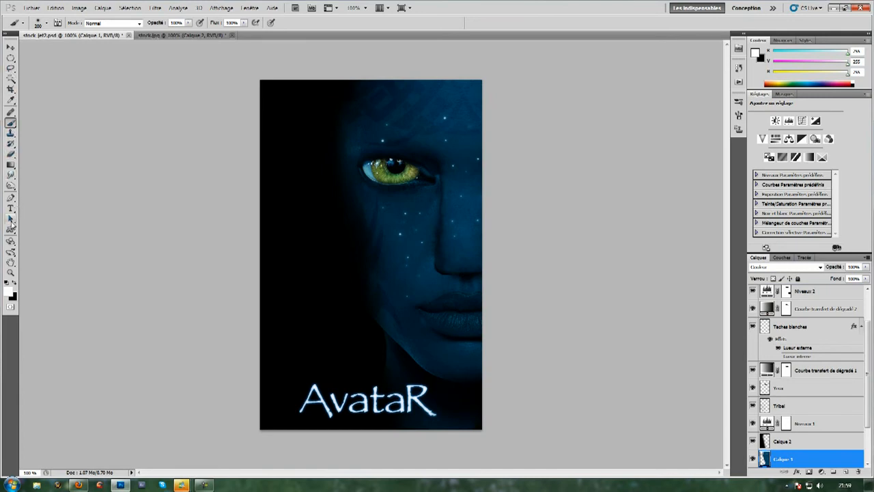
left_click(11, 99)
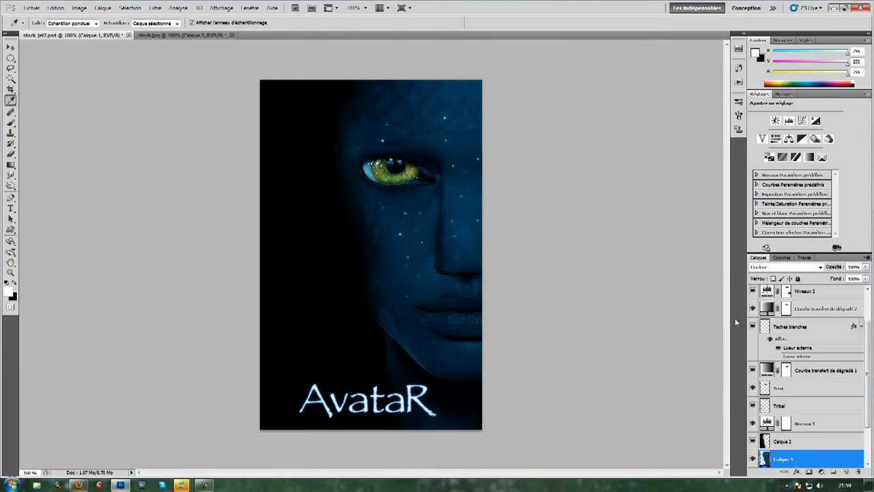
left_click(796, 472)
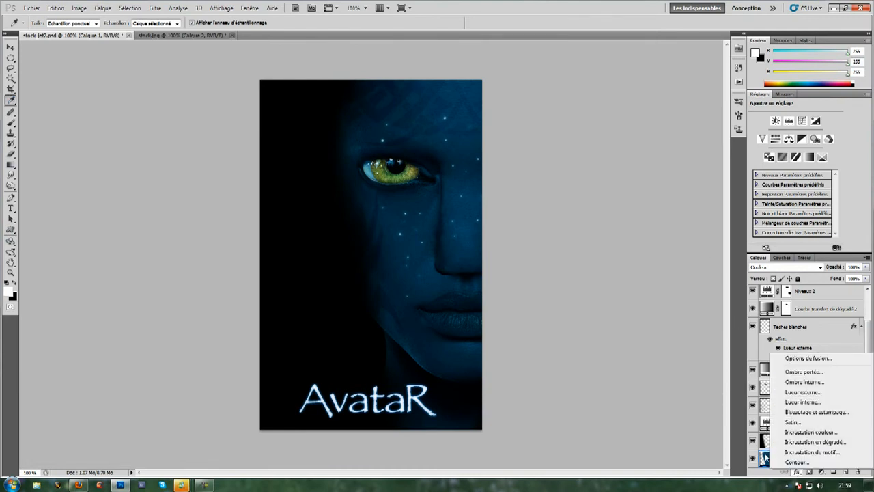
left_click(765, 457)
left_click(434, 115)
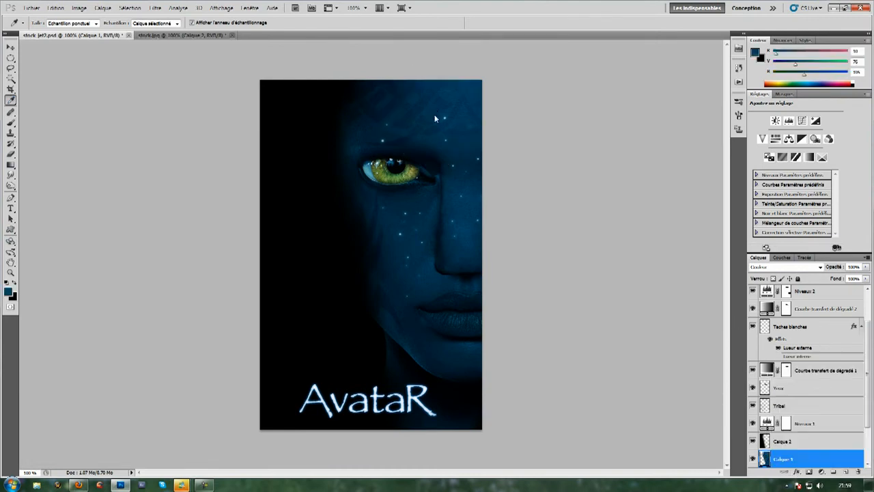
left_click(152, 35)
left_click(8, 292)
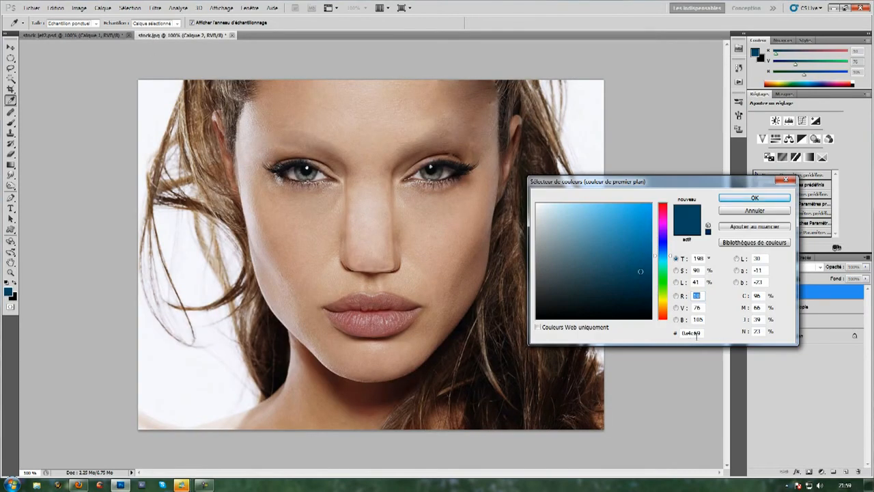
left_click(748, 198)
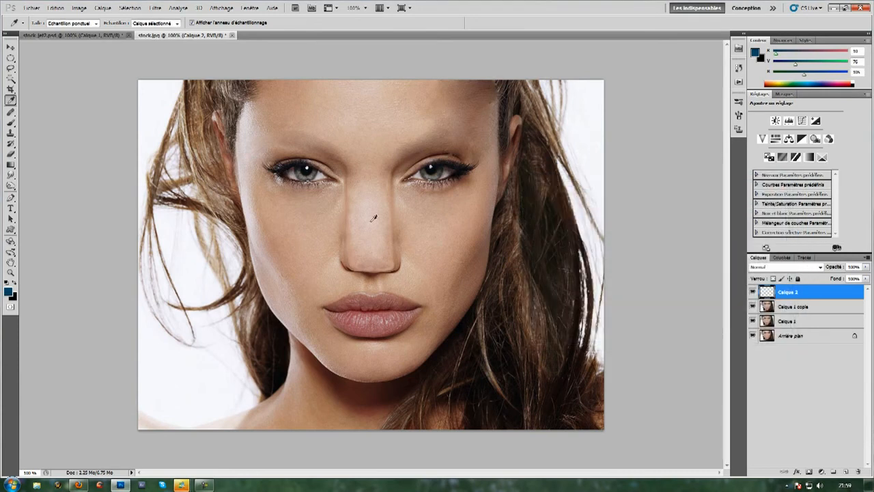
Paint the face, neck and shoulder blue with a soft 200 px brush and set the layer's blend mode to Couleur
left_click(10, 124)
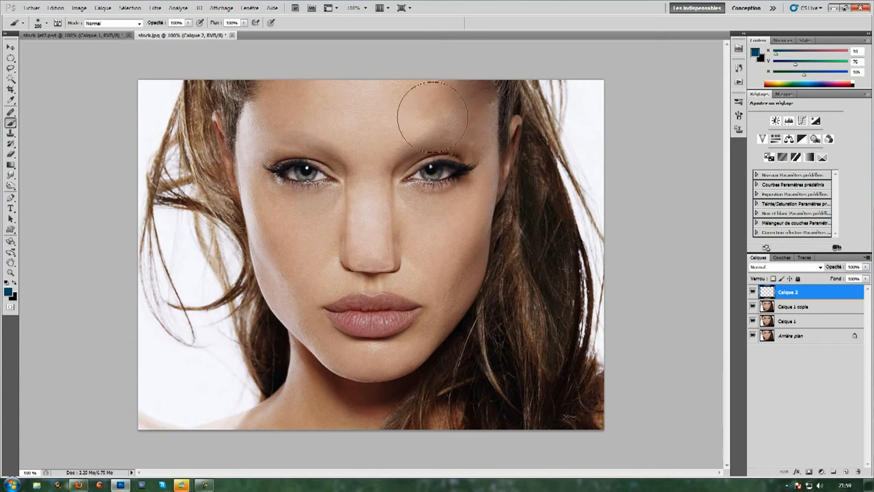
mouse_move(423, 116)
left_mouse_down()
mouse_move(459, 100)
mouse_move(453, 95)
mouse_move(463, 102)
mouse_move(460, 200)
mouse_move(445, 252)
mouse_move(443, 199)
mouse_move(405, 92)
mouse_move(265, 97)
mouse_move(272, 179)
mouse_move(322, 261)
mouse_move(280, 140)
mouse_move(334, 179)
mouse_move(372, 163)
mouse_move(375, 147)
mouse_move(387, 218)
left_mouse_up()
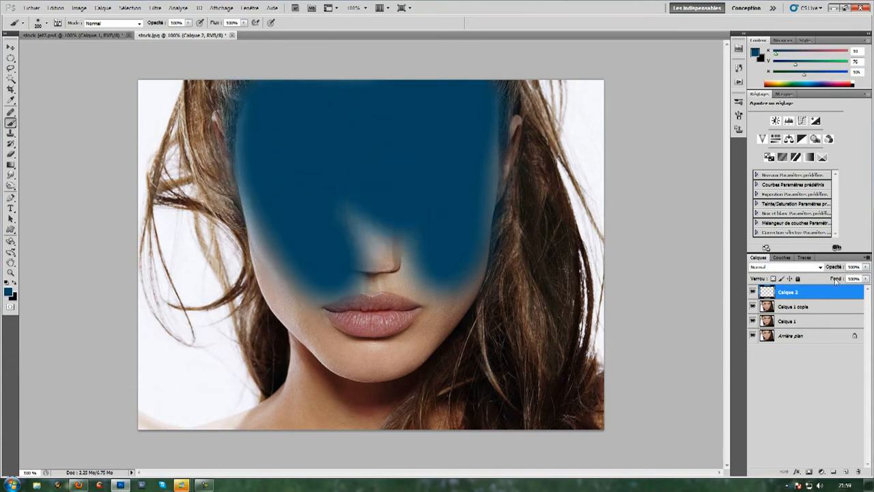
left_click(800, 268)
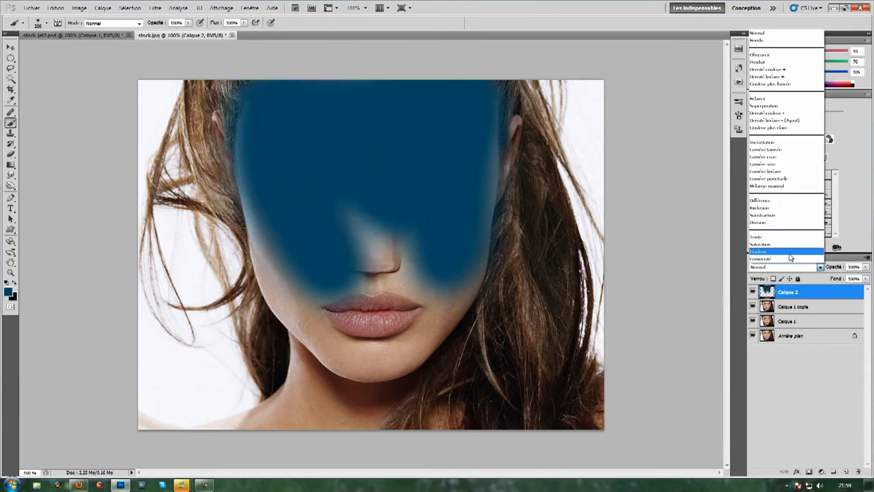
left_click(785, 253)
mouse_move(419, 217)
left_mouse_down()
mouse_move(449, 258)
mouse_move(451, 230)
mouse_move(414, 275)
mouse_move(344, 283)
mouse_move(267, 173)
mouse_move(296, 271)
mouse_move(323, 319)
mouse_move(286, 261)
mouse_move(361, 344)
mouse_move(424, 324)
mouse_move(401, 348)
mouse_move(440, 303)
mouse_move(399, 399)
mouse_move(373, 360)
mouse_move(338, 410)
mouse_move(326, 341)
mouse_move(323, 415)
mouse_move(260, 432)
mouse_move(348, 399)
mouse_move(268, 450)
mouse_move(208, 456)
mouse_move(127, 442)
mouse_move(209, 456)
mouse_move(390, 439)
left_mouse_up()
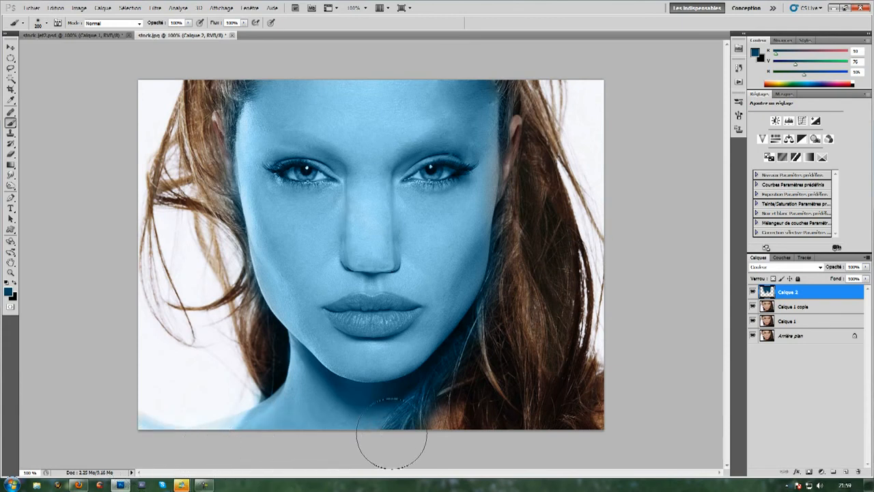
Reduce the brush size and colour both ears and the remaining bare skin at the shoulder blue
right_click(322, 176)
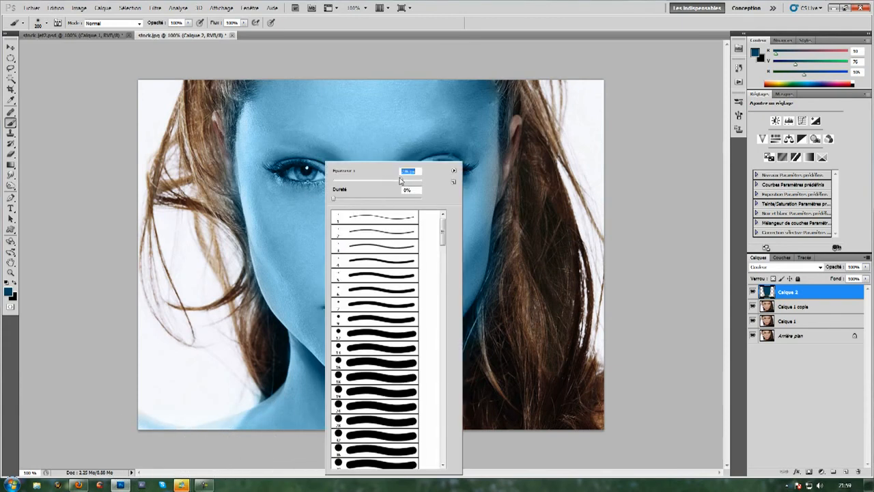
left_click_drag(371, 181, 363, 182)
key("Return")
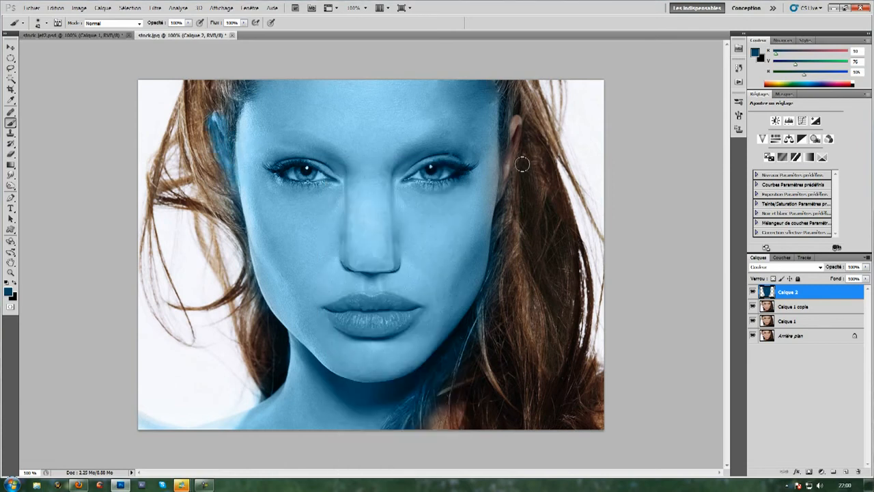
left_click_drag(516, 132, 514, 137)
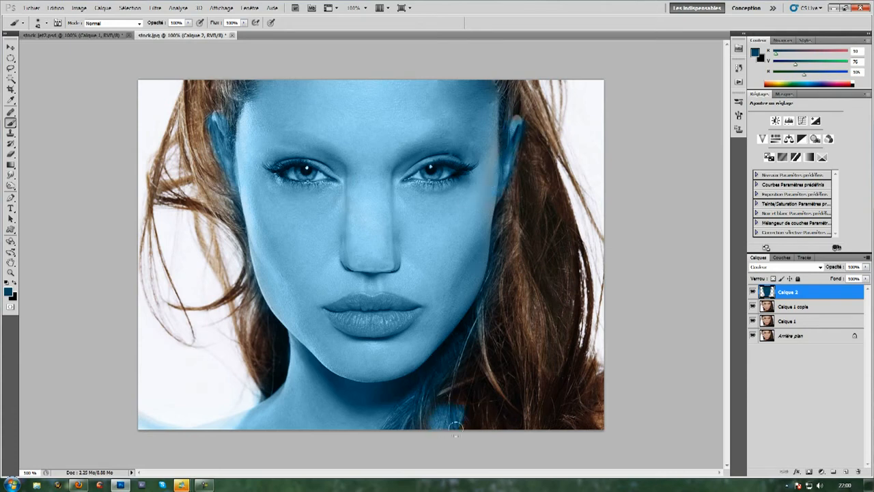
Erase the blue overflow from the hair beside the neck, the jaw and the ear
left_click(12, 153)
mouse_move(408, 415)
left_mouse_down()
mouse_move(457, 342)
mouse_move(478, 336)
mouse_move(504, 250)
mouse_move(501, 221)
mouse_move(496, 269)
left_mouse_up()
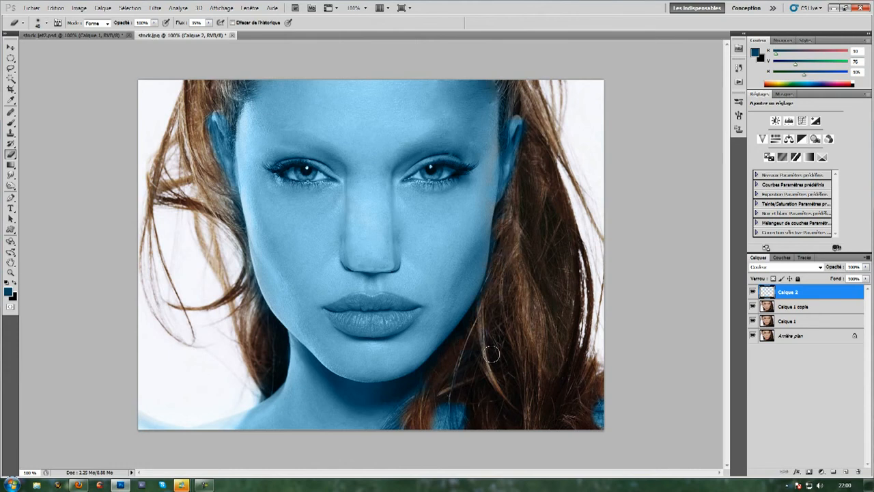
mouse_move(421, 416)
left_mouse_down()
mouse_move(396, 427)
mouse_move(394, 417)
mouse_move(444, 366)
left_mouse_up()
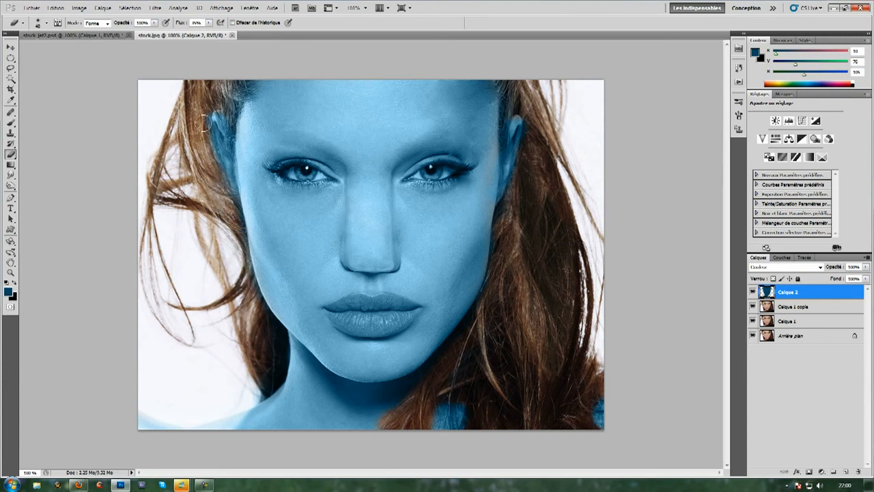
left_click_drag(208, 151, 207, 174)
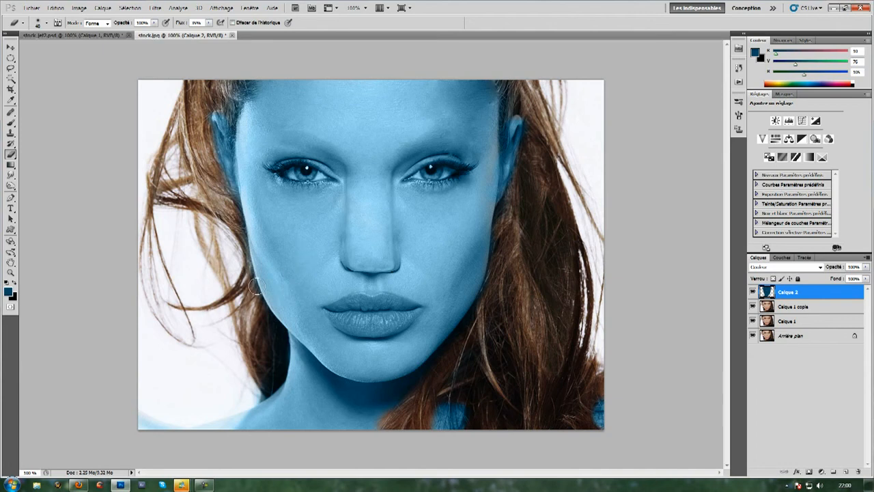
Add a Levels adjustment layer, set its shadow input to 23 and slightly darken the midtones
left_click(822, 472)
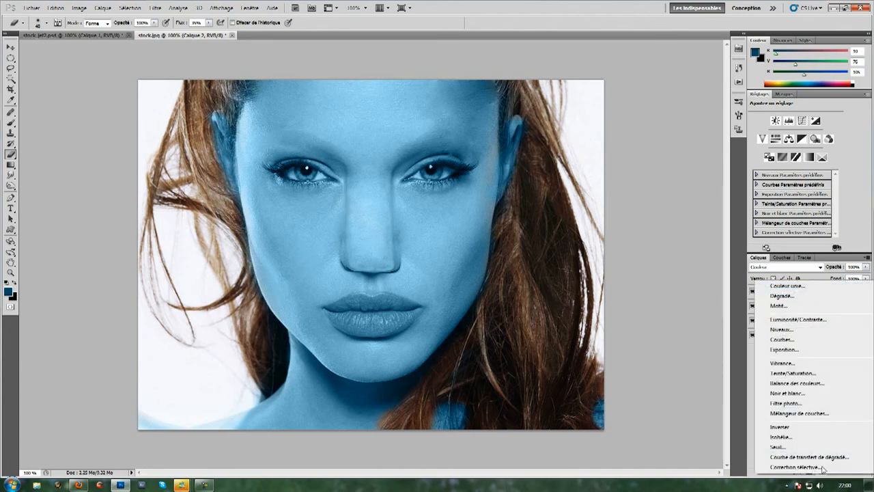
left_click(785, 330)
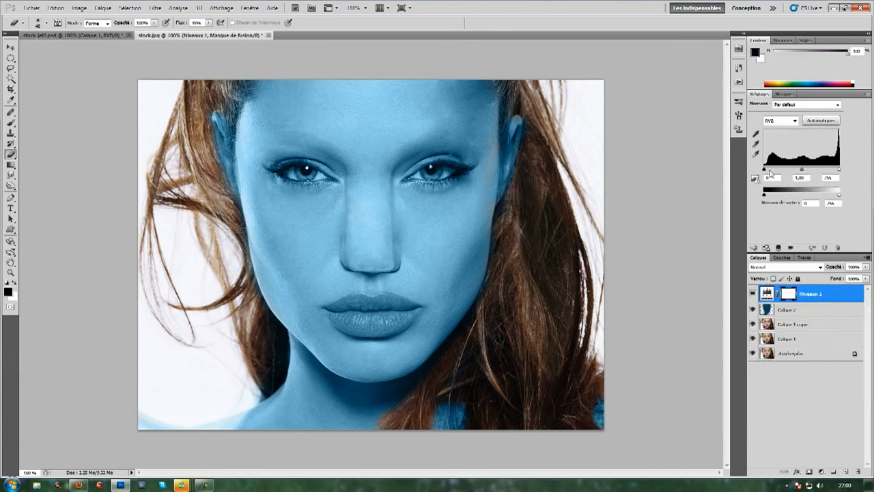
left_click_drag(765, 172, 772, 171)
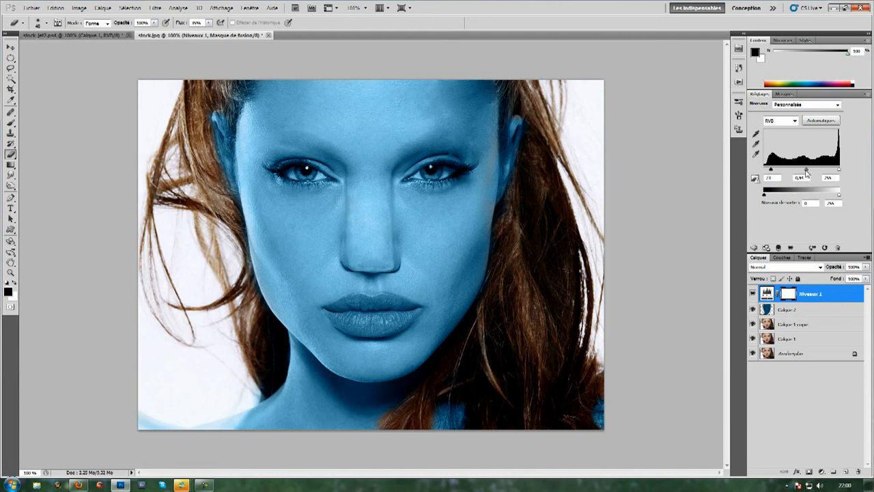
Enlarge the soft brush to 267 px and add an empty layer between the blue colour layer and the Levels adjustment
left_click(11, 123)
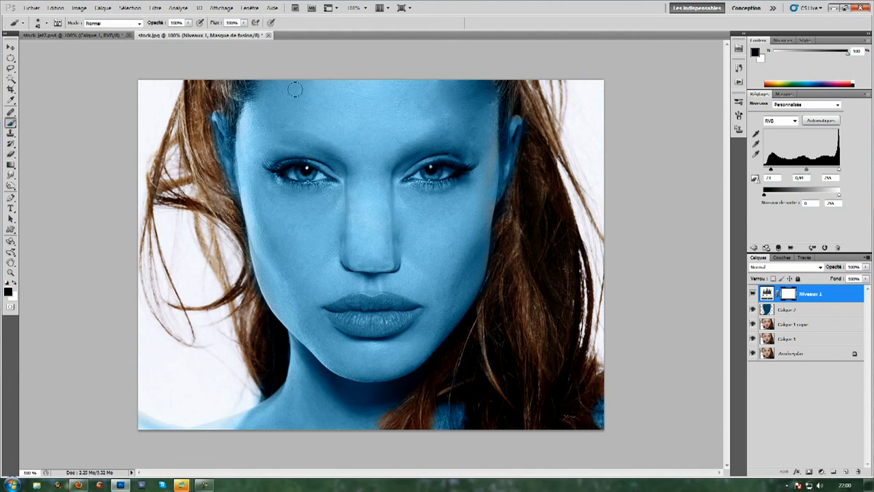
right_click(213, 112)
left_click_drag(236, 123, 285, 123)
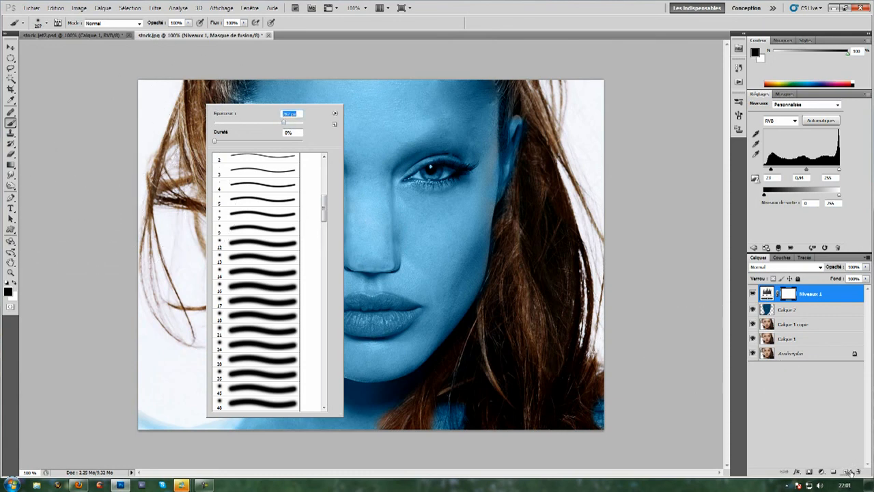
left_click(802, 315)
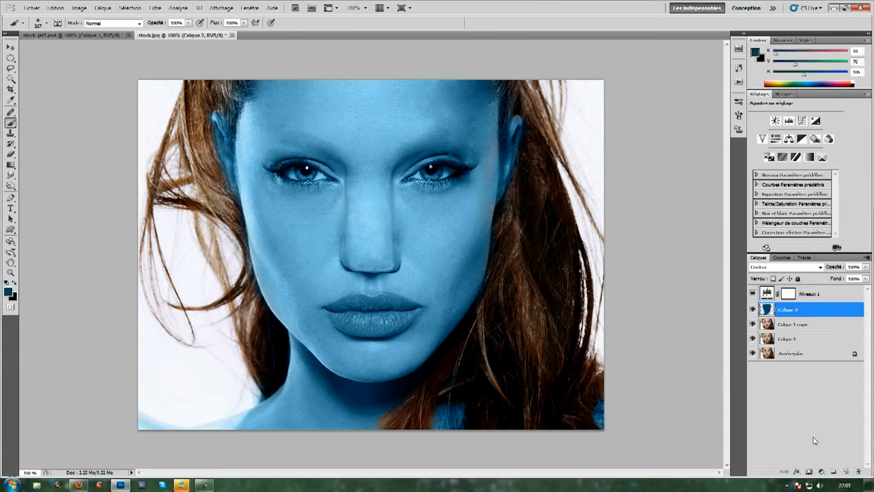
left_click(847, 472)
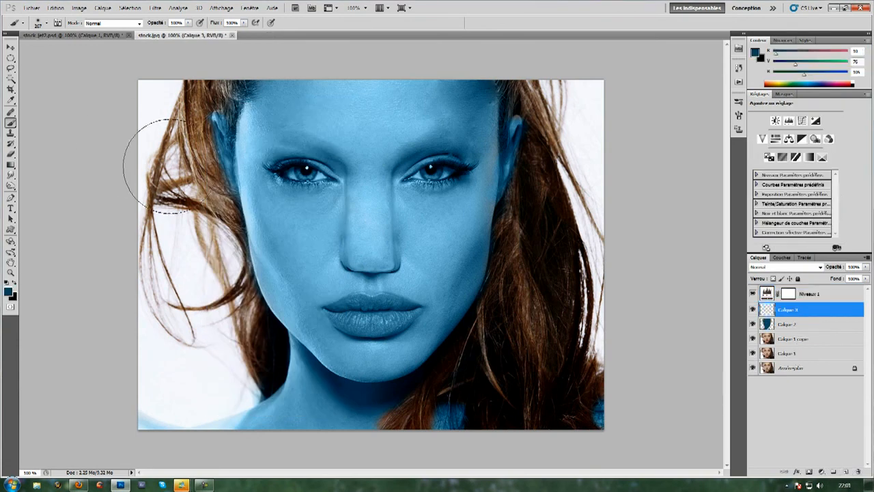
Undo the stray blue stroke, make black the foreground colour and paint over the background and hair on both sides of the face
mouse_move(158, 103)
left_mouse_down()
mouse_move(140, 132)
mouse_move(140, 164)
left_mouse_up()
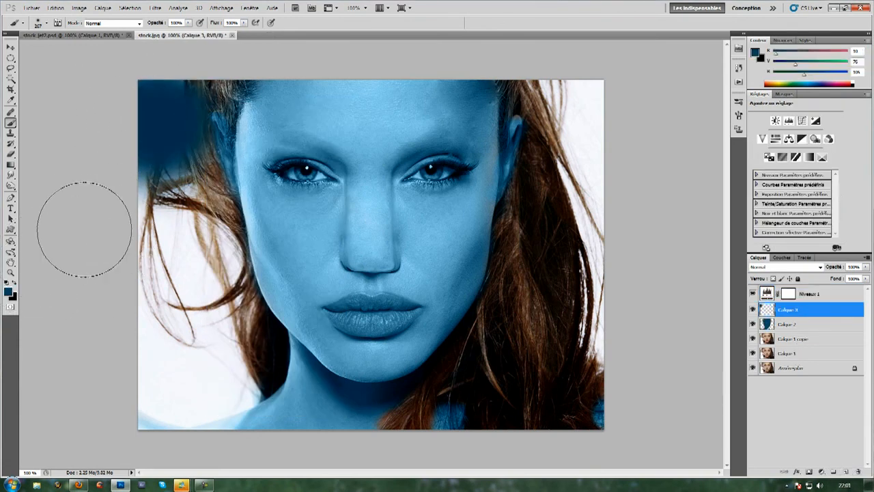
key("ctrl+z")
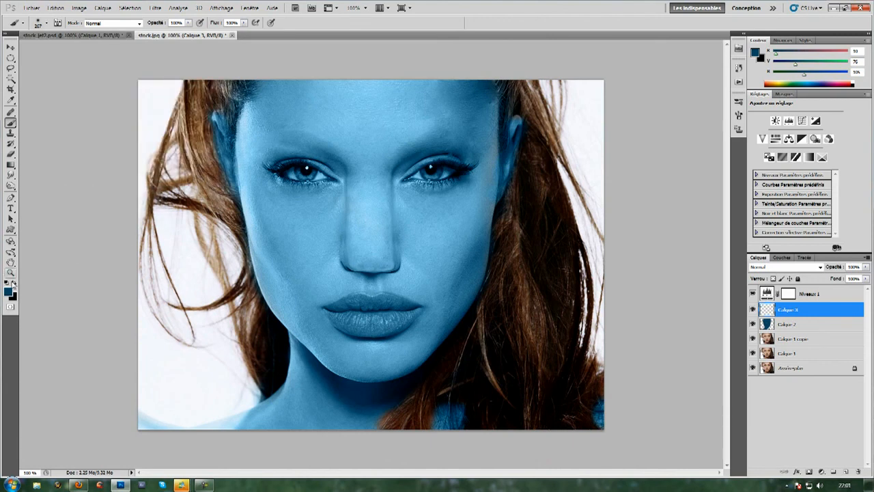
left_click(15, 282)
mouse_move(139, 131)
left_mouse_down()
mouse_move(185, 88)
mouse_move(172, 197)
mouse_move(224, 420)
mouse_move(155, 336)
mouse_move(101, 193)
mouse_move(115, 205)
mouse_move(161, 353)
mouse_move(202, 425)
mouse_move(144, 391)
mouse_move(213, 379)
mouse_move(197, 151)
mouse_move(208, 89)
left_mouse_up()
mouse_move(635, 88)
left_mouse_down()
mouse_move(624, 121)
mouse_move(586, 77)
mouse_move(569, 92)
mouse_move(587, 260)
mouse_move(572, 388)
mouse_move(591, 275)
mouse_move(508, 462)
mouse_move(512, 400)
mouse_move(566, 262)
mouse_move(548, 267)
mouse_move(569, 203)
mouse_move(570, 91)
mouse_move(547, 179)
mouse_move(542, 248)
mouse_move(562, 98)
mouse_move(566, 156)
mouse_move(513, 357)
mouse_move(511, 350)
mouse_move(488, 387)
left_mouse_up()
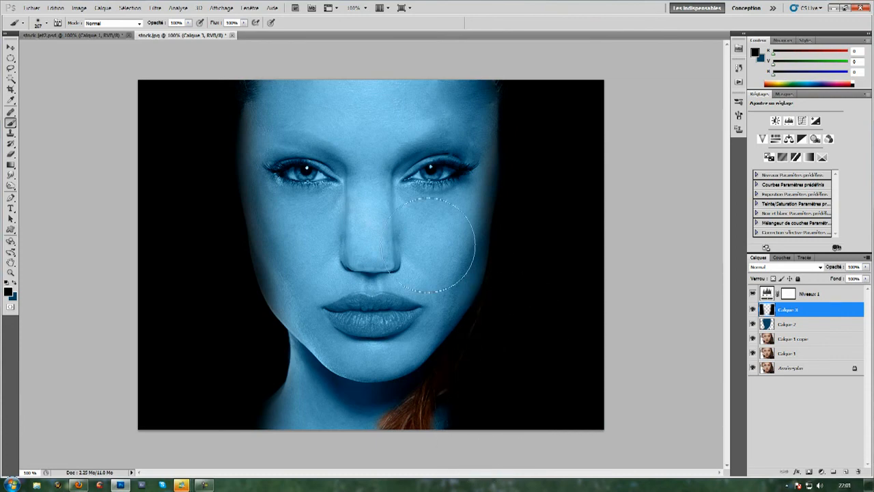